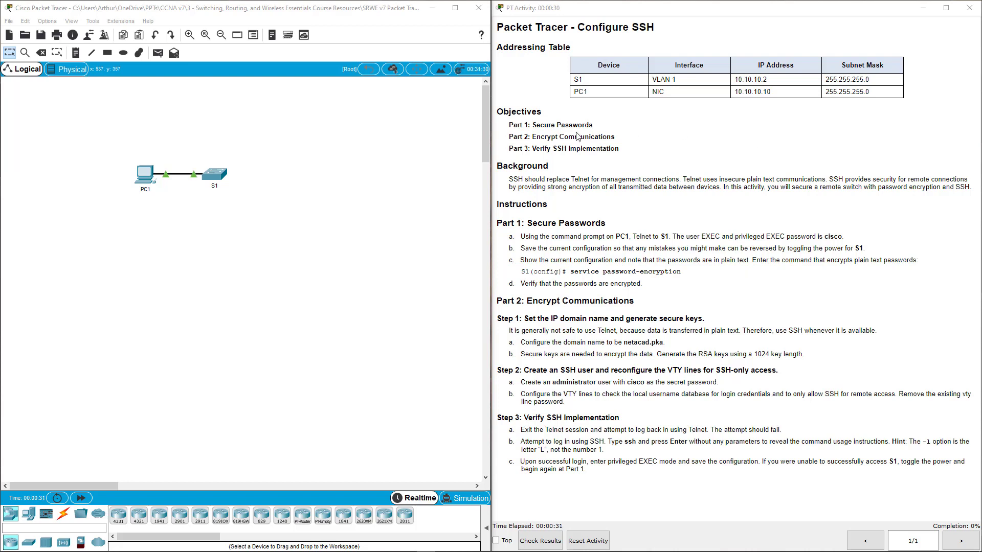
# Step: Highlight the three objectives and the Part 1: Secure Passwords heading in the instructions
pyautogui.moveTo(515, 123); pyautogui.dragTo(662, 153)
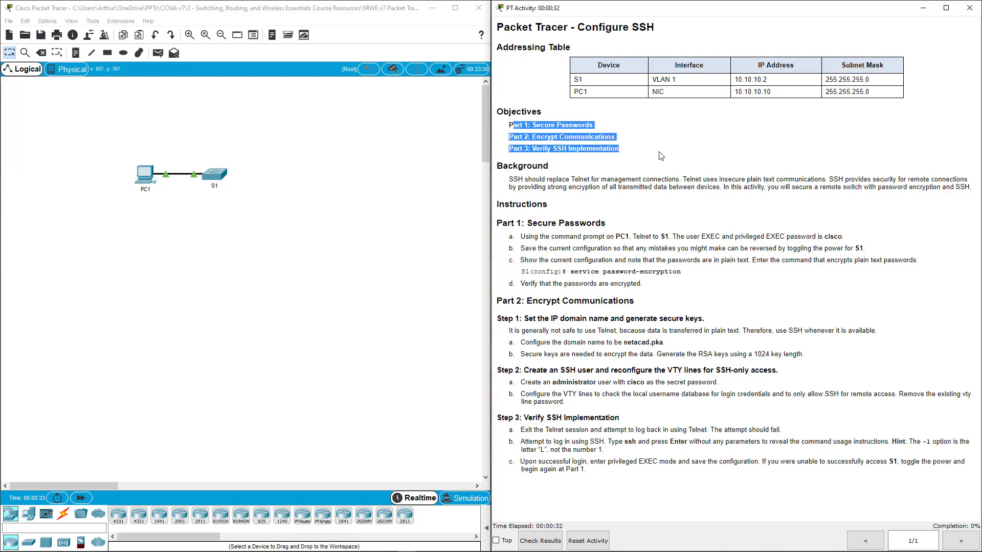
pyautogui.click(528, 179)
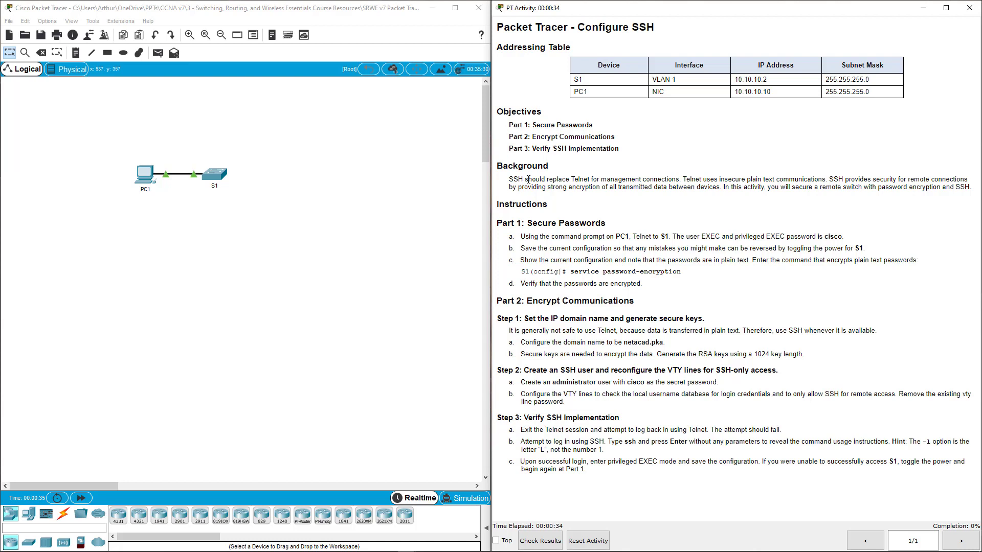
pyautogui.moveTo(497, 225); pyautogui.dragTo(615, 221)
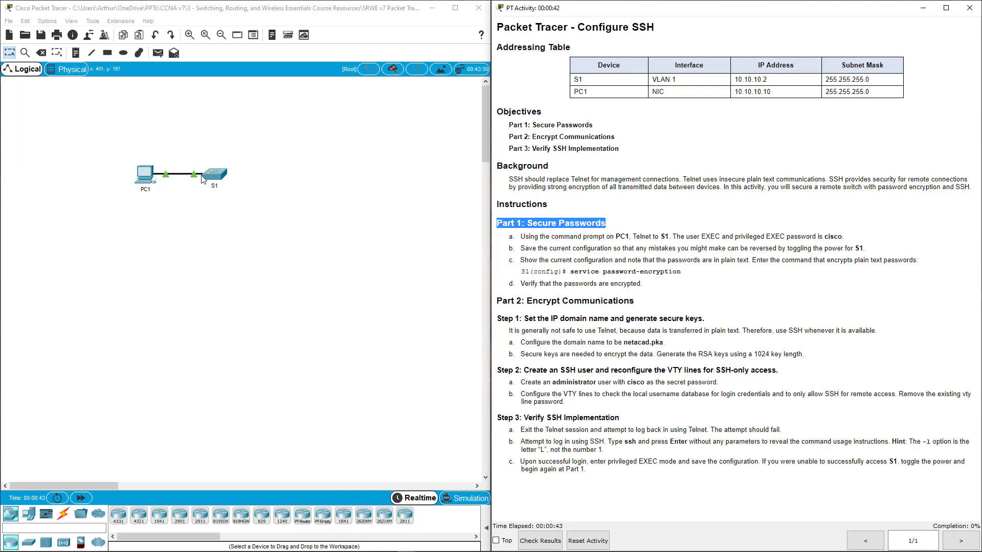
# Step: From PC1's Command Prompt, Telnet into S1 at 10.10.10.2 and log in
pyautogui.click(155, 172)
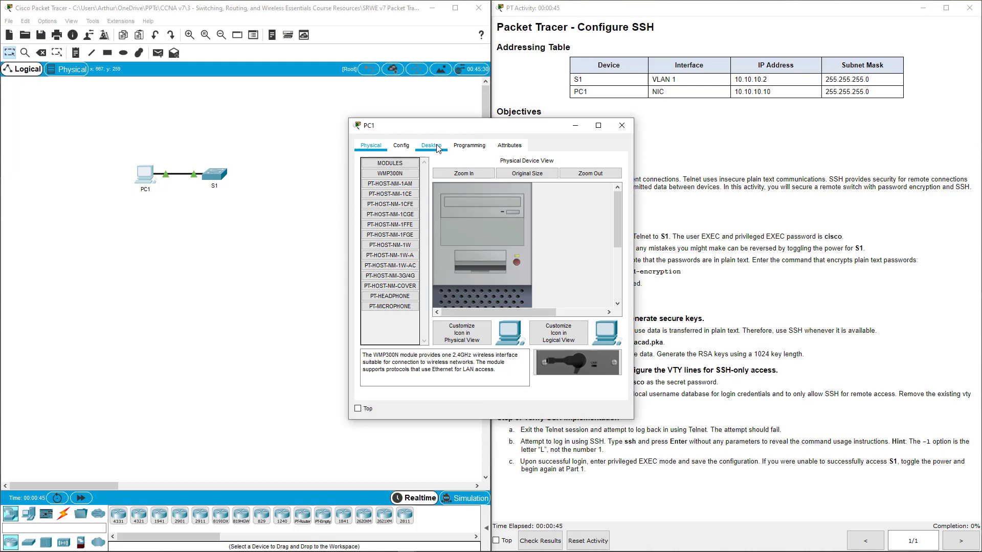
pyautogui.click(435, 146)
pyautogui.moveTo(461, 125); pyautogui.dragTo(298, 179)
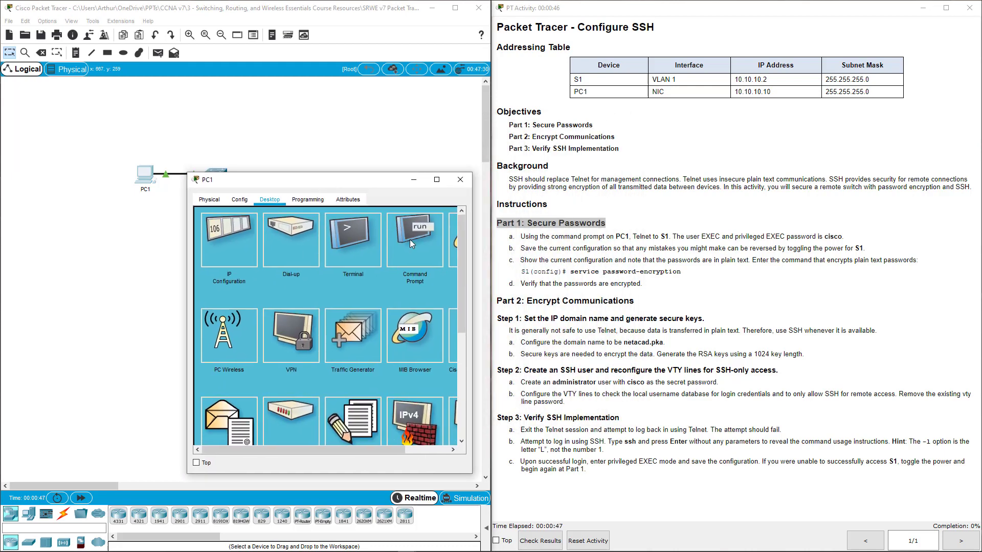
pyautogui.click(410, 243)
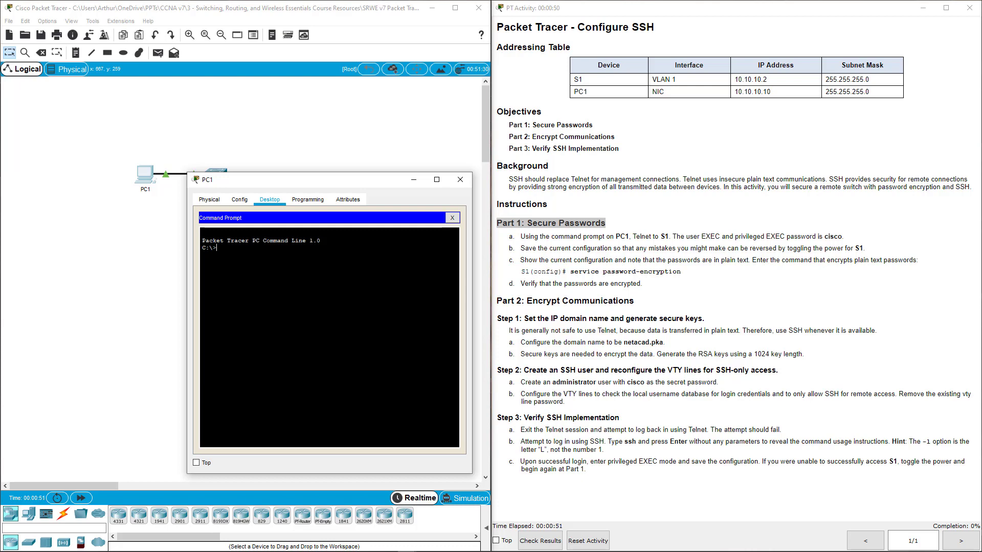
pyautogui.write('telnet 10.10.10.2')
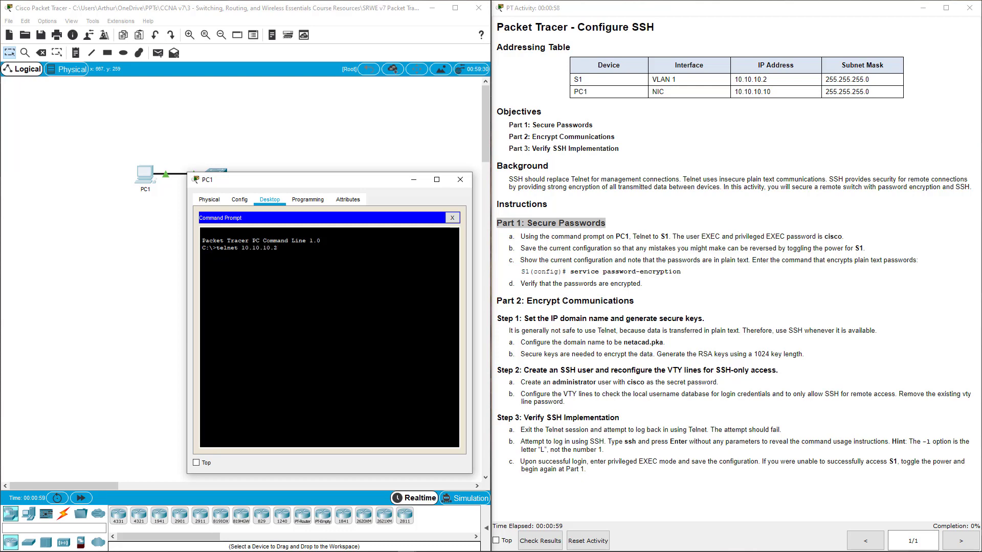
pyautogui.press('Return')
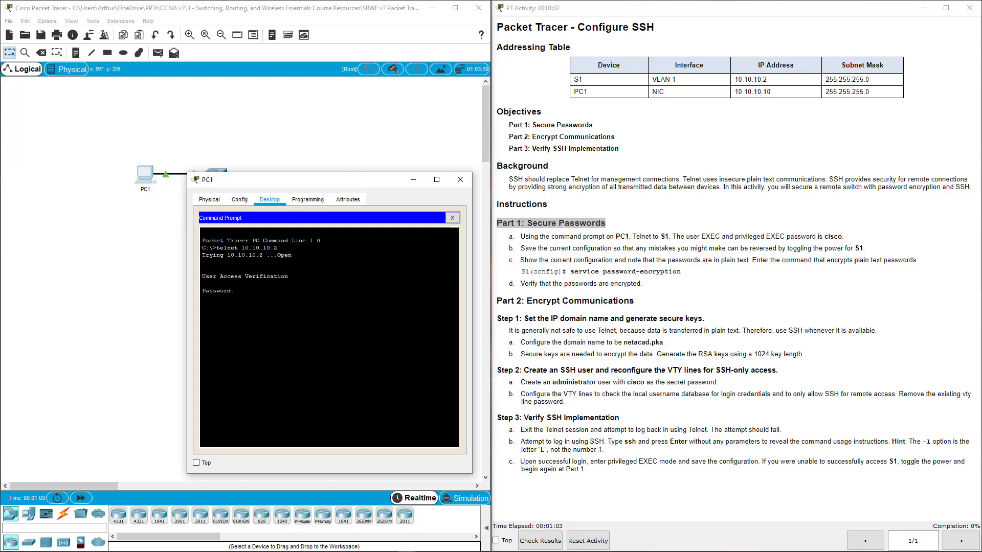
pyautogui.press('Return')
# Step: Enter privileged EXEC mode on S1 and save the running configuration to startup-config
pyautogui.write('o')
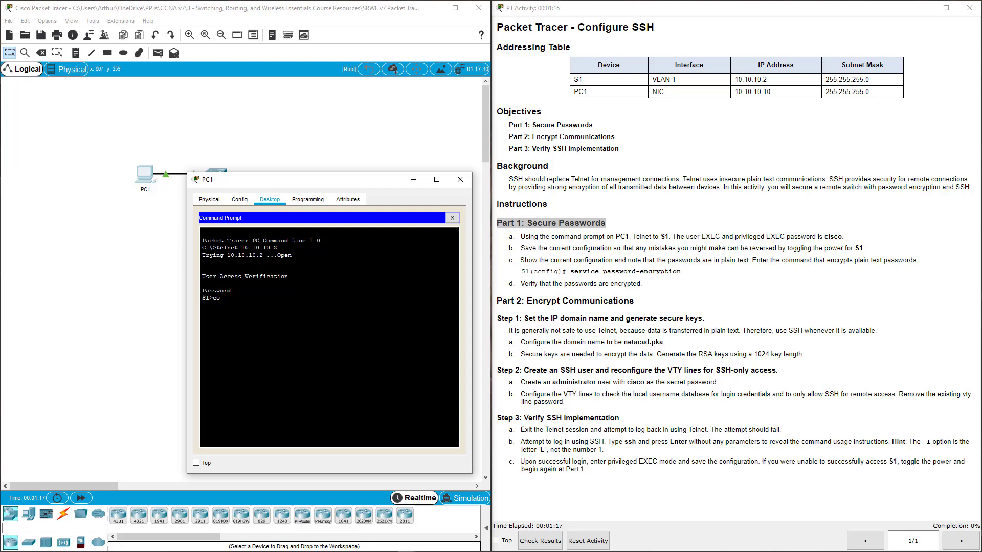
pyautogui.press('BackSpace')
pyautogui.press('BackSpace')
pyautogui.write('en')
pyautogui.press('Return')
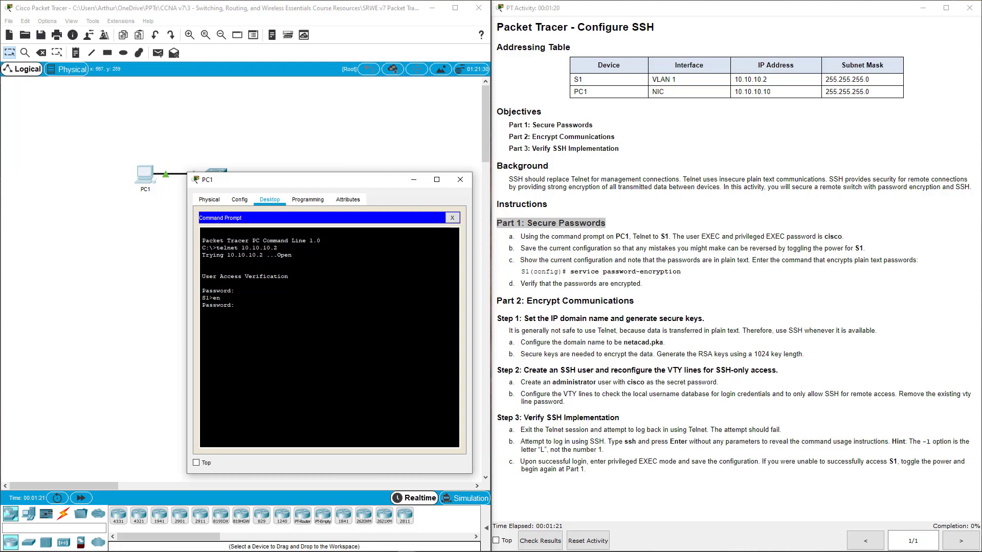
pyautogui.press('Return')
pyautogui.write('copy run start')
pyautogui.press('Return')
pyautogui.press('Return')
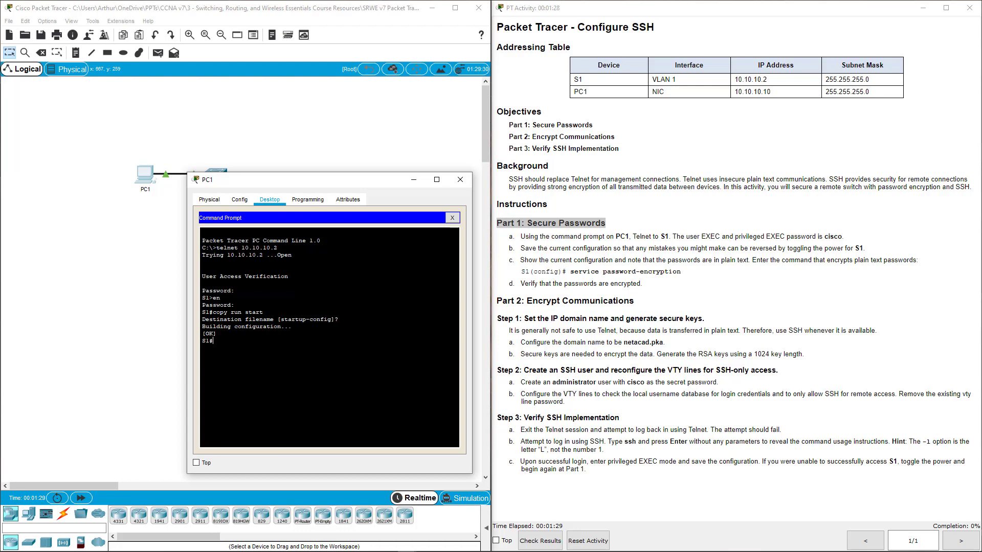
pyautogui.press('Return')
pyautogui.press('Return')
pyautogui.press('Return')
pyautogui.press('Return')
pyautogui.press('Return')
pyautogui.press('Return')
# Step: Run show run and mark the plain-text enable and vty passwords
pyautogui.write('show run')
pyautogui.press('Return')
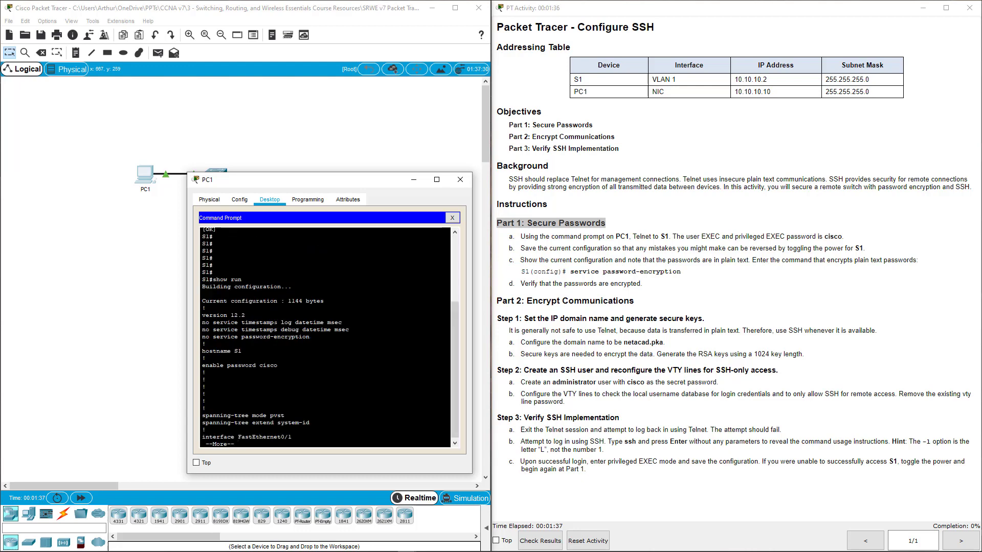
pyautogui.moveTo(201, 365); pyautogui.dragTo(205, 373)
pyautogui.moveTo(267, 366); pyautogui.dragTo(277, 366)
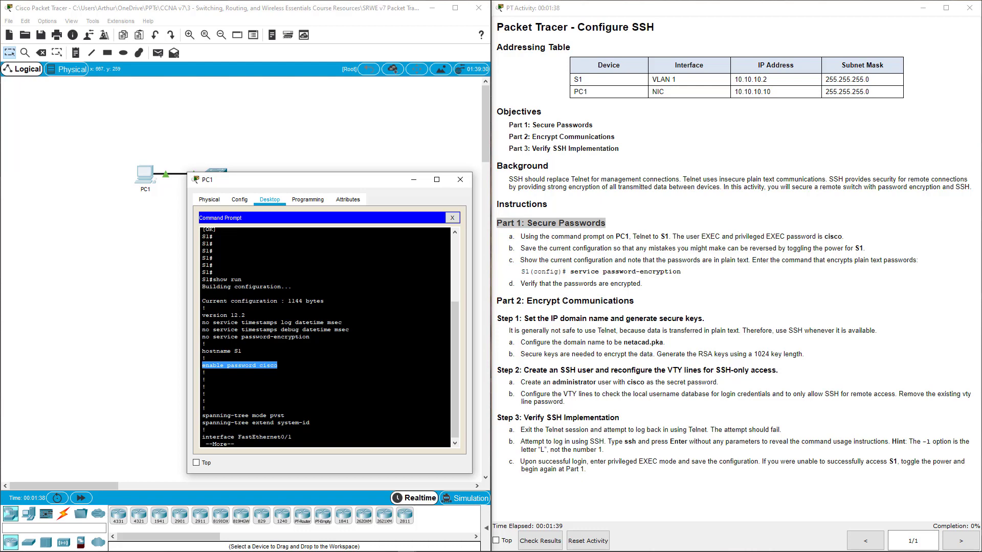
pyautogui.press('space')
pyautogui.press('space')
pyautogui.press('space')
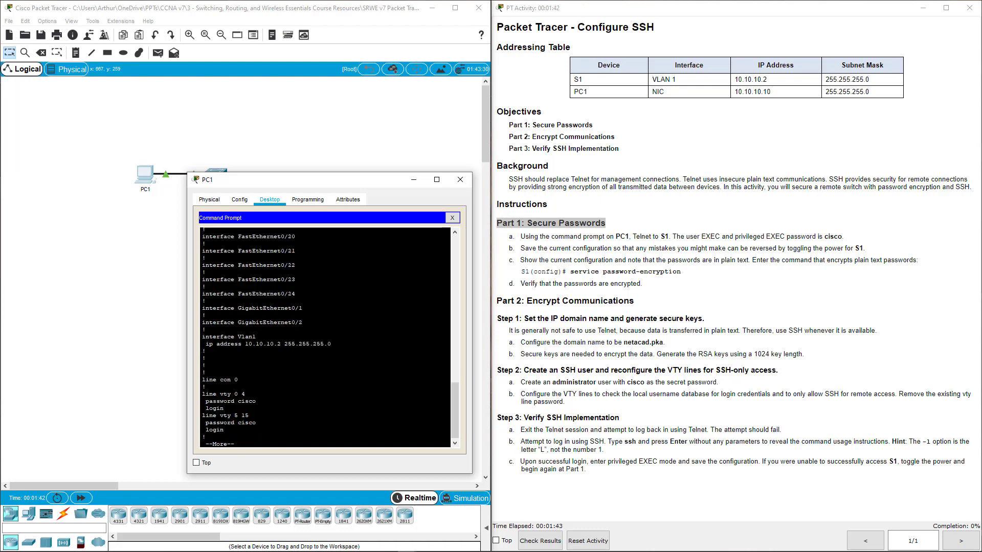
pyautogui.moveTo(257, 401); pyautogui.dragTo(256, 422)
# Step: Page through the rest and mark the 'no service password-encryption' line
pyautogui.press('space')
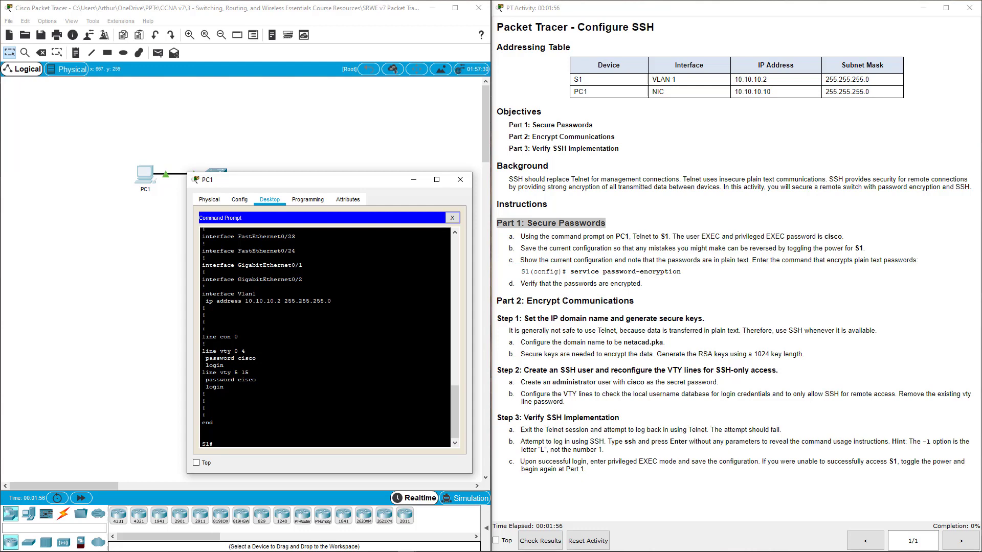
pyautogui.scroll(15, 205, 343)
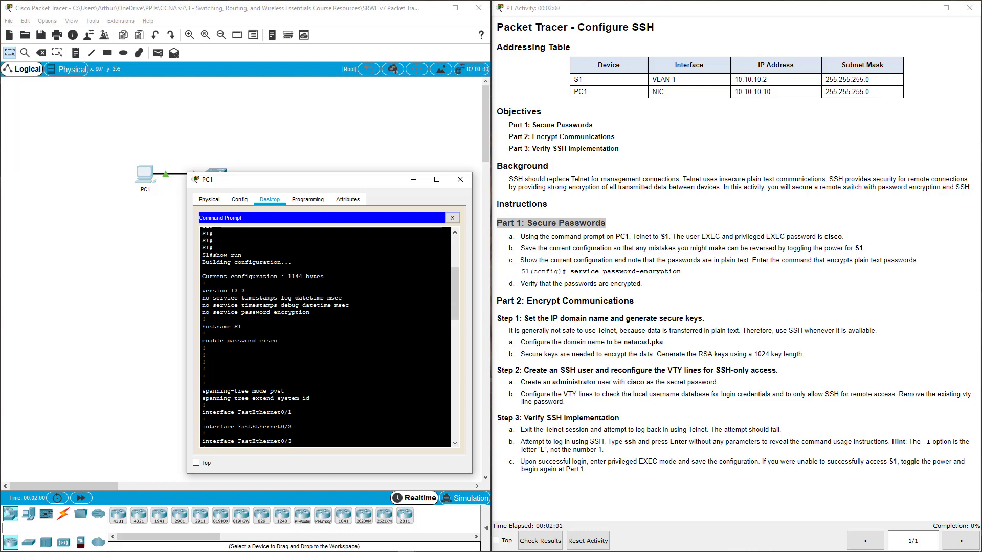
pyautogui.moveTo(212, 312); pyautogui.dragTo(309, 312)
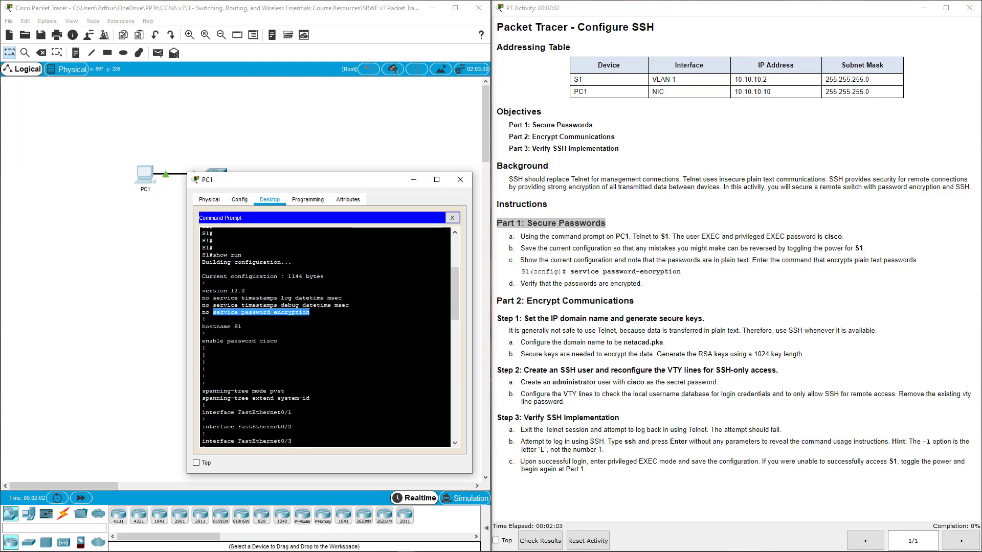
pyautogui.doubleClick(206, 312)
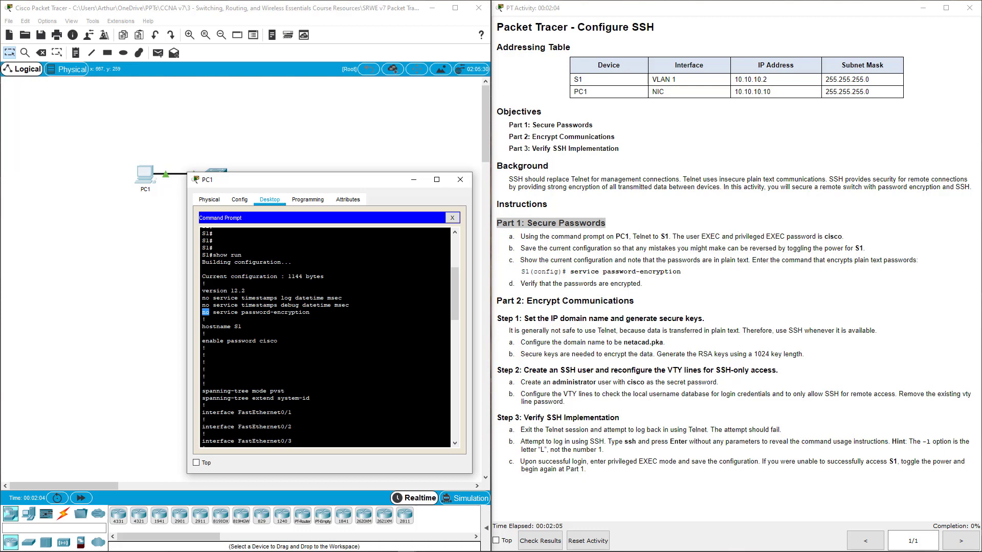
pyautogui.click(206, 312)
# Step: Turn on service password-encryption in S1's global configuration mode
pyautogui.press('Return')
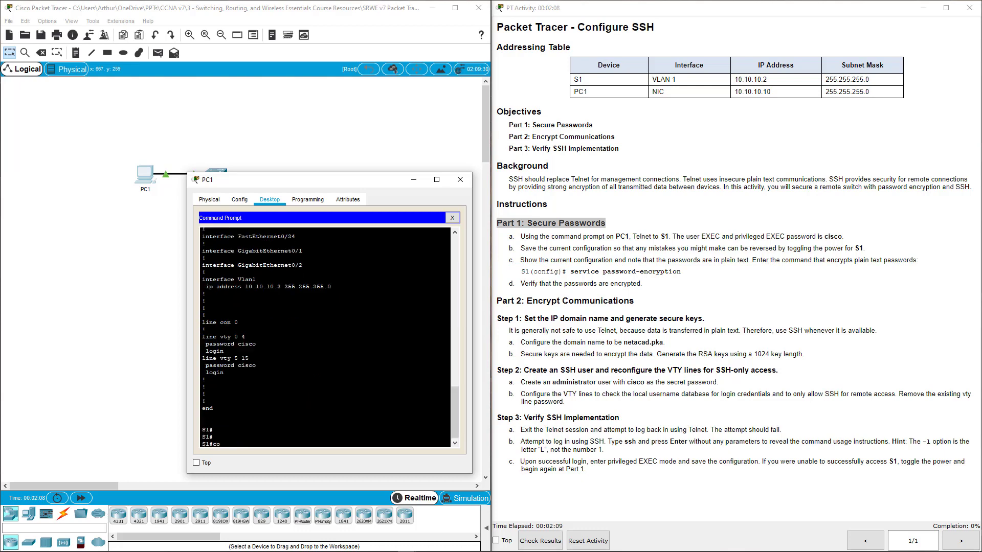
pyautogui.press('Return')
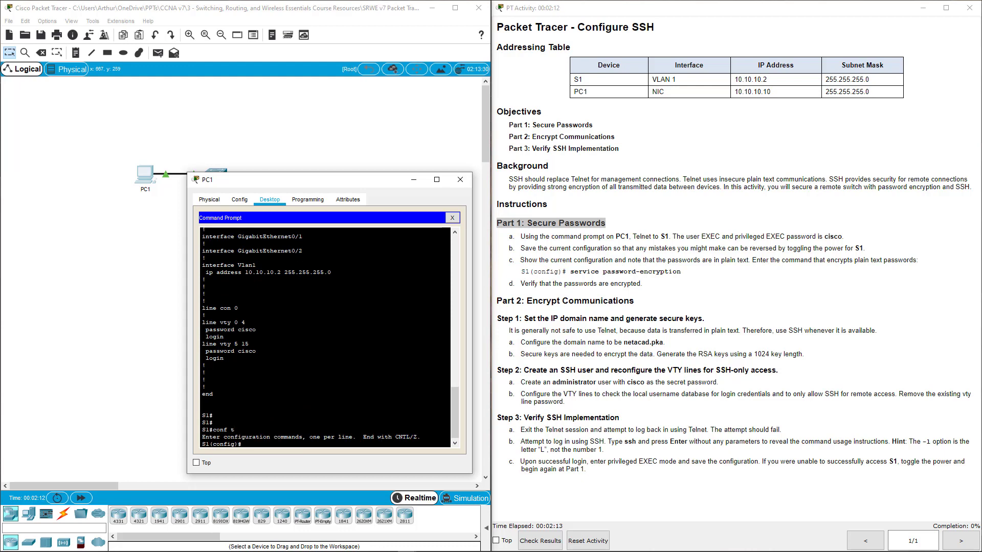
pyautogui.write('ser')
pyautogui.press('Tab')
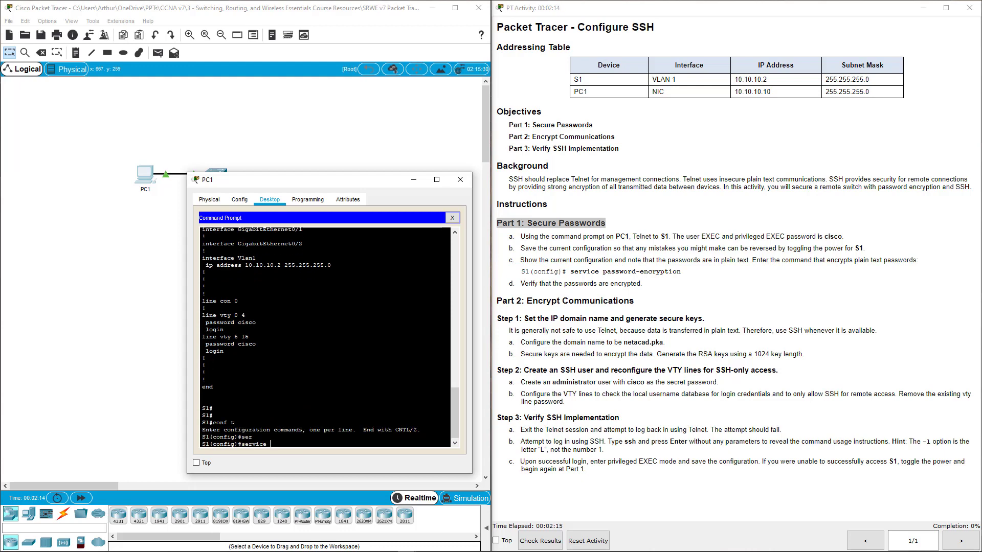
pyautogui.write('pass')
pyautogui.press('Tab')
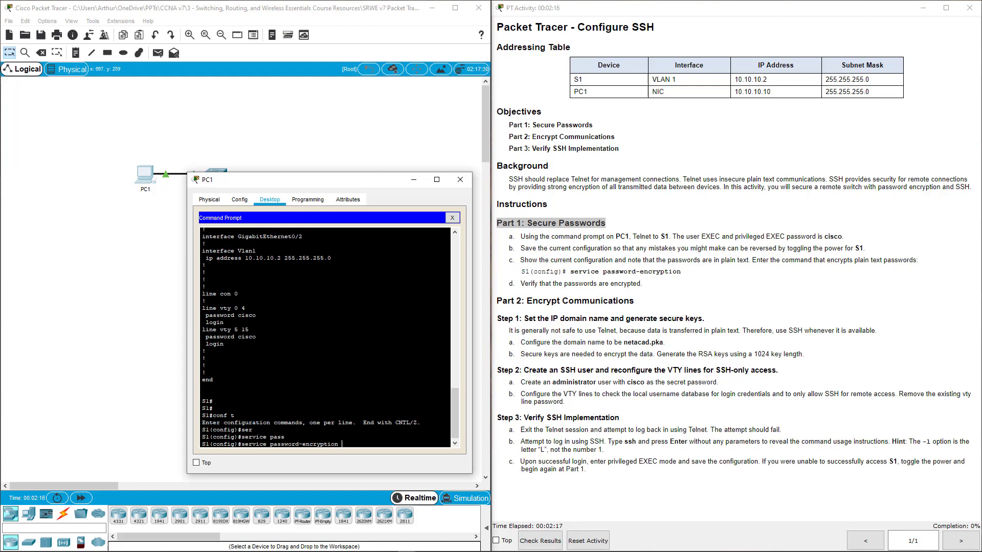
pyautogui.press('Return')
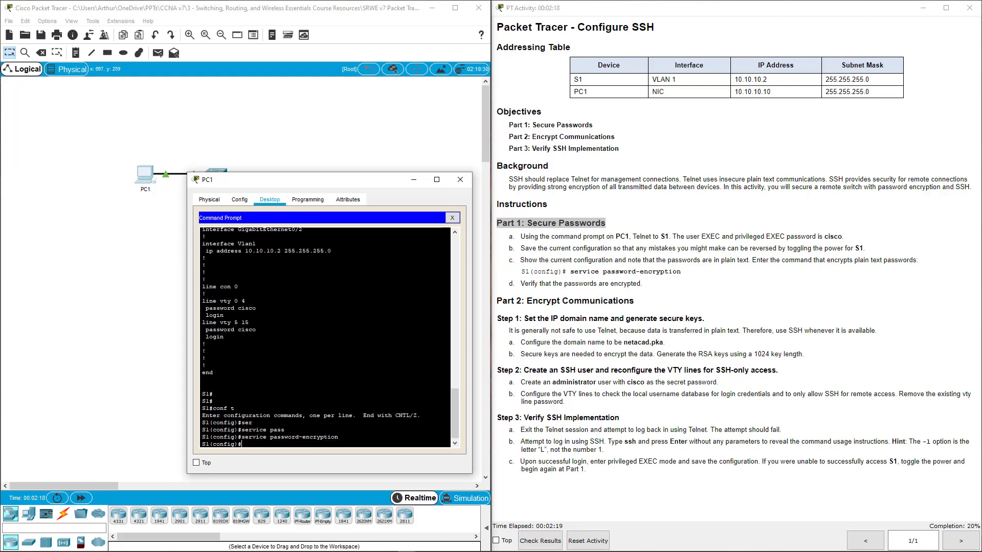
# Step: Exit configuration mode and list S1's running configuration with show run
pyautogui.write('exit')
pyautogui.press('Return')
pyautogui.press('Return')
pyautogui.press('Return')
pyautogui.press('Return')
pyautogui.press('Return')
pyautogui.write('s')
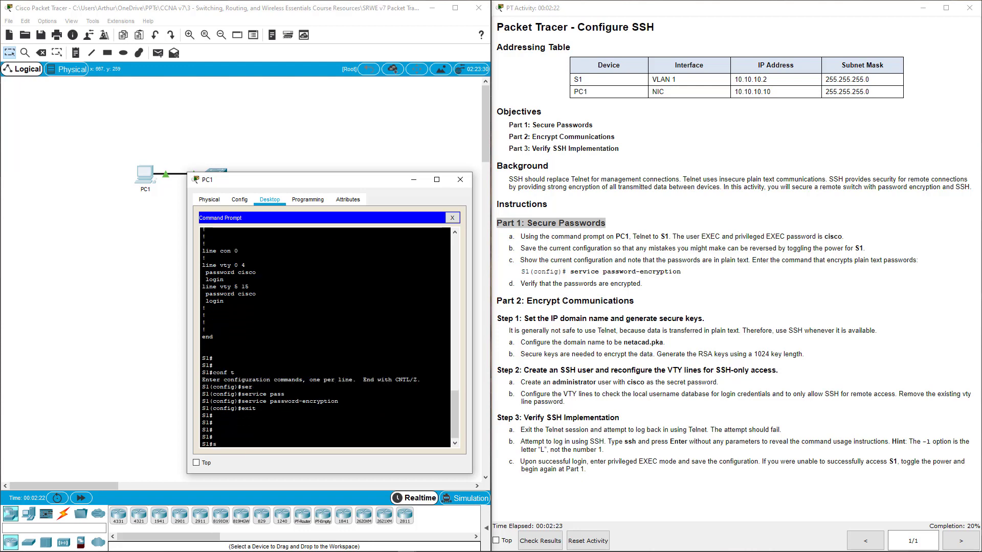
pyautogui.write('jho')
pyautogui.press('BackSpace')
pyautogui.press('BackSpace')
pyautogui.write('how run')
pyautogui.press('Return')
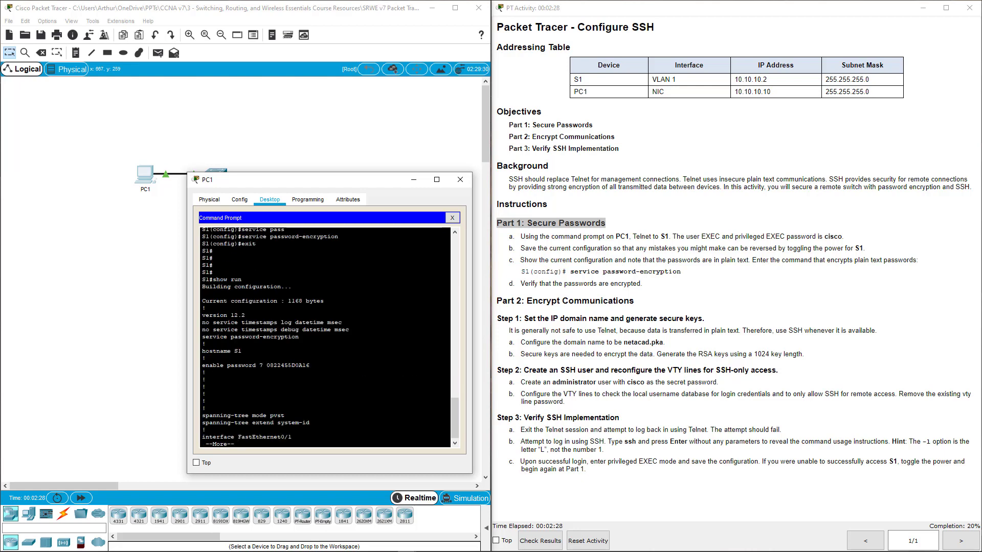
# Step: Mark the encryption setting and the type 7 enable and vty 0 4 / 5 15 password strings
pyautogui.moveTo(234, 365); pyautogui.dragTo(310, 365)
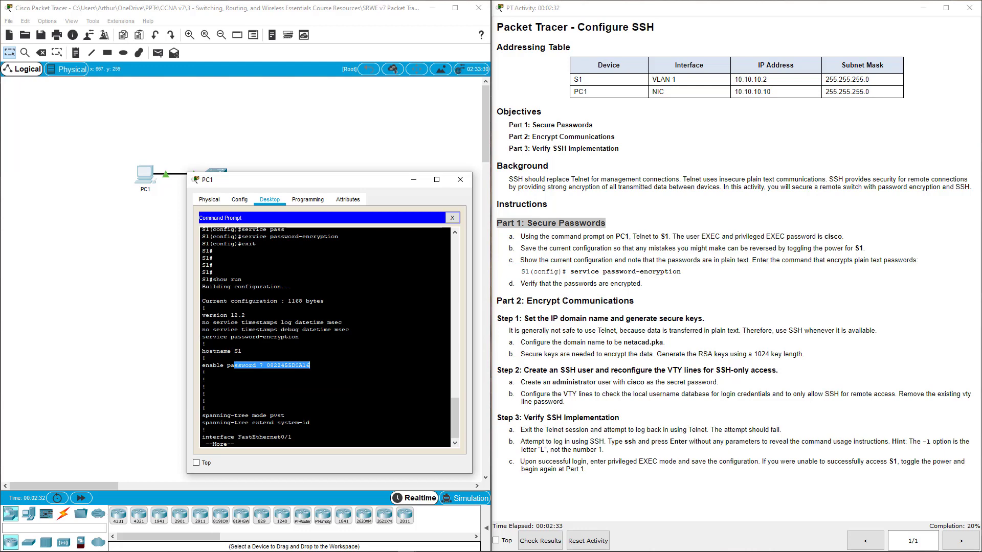
pyautogui.moveTo(202, 337)
pyautogui.mouseDown()
pyautogui.moveTo(278, 338)
pyautogui.moveTo(206, 344)
pyautogui.mouseUp()
pyautogui.press('space')
pyautogui.press('space')
pyautogui.press('space')
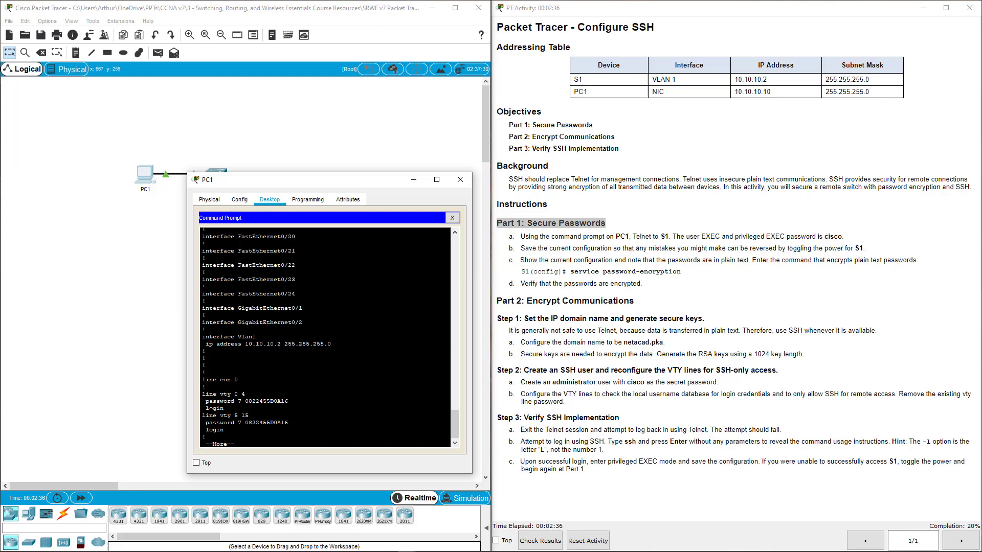
pyautogui.moveTo(209, 401); pyautogui.dragTo(288, 401)
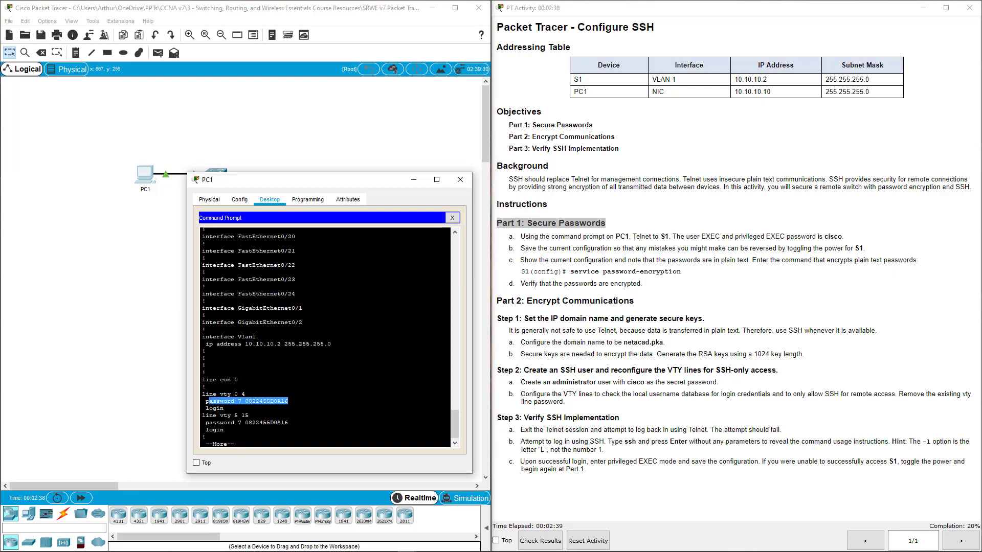
pyautogui.doubleClick(277, 401)
pyautogui.doubleClick(267, 422)
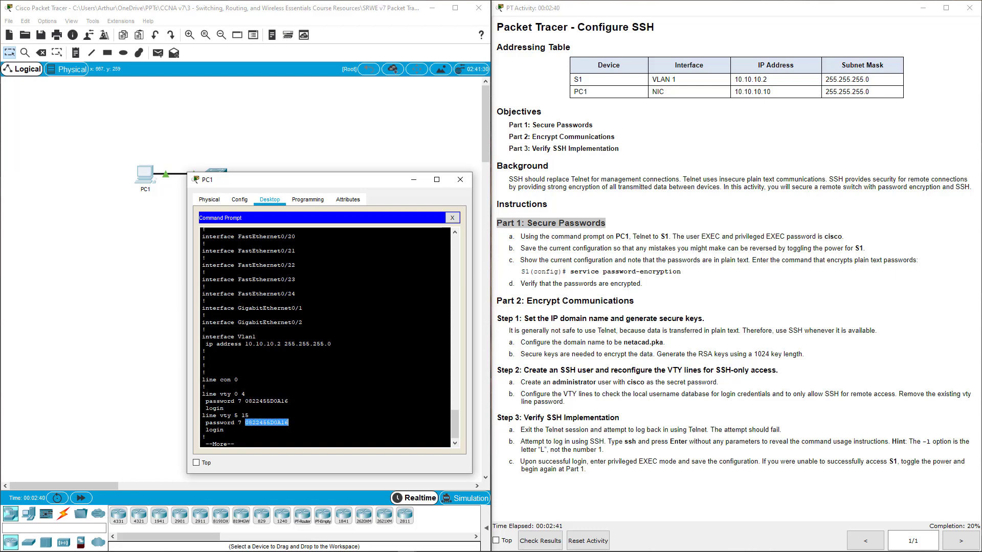
pyautogui.click(266, 422)
pyautogui.press('space')
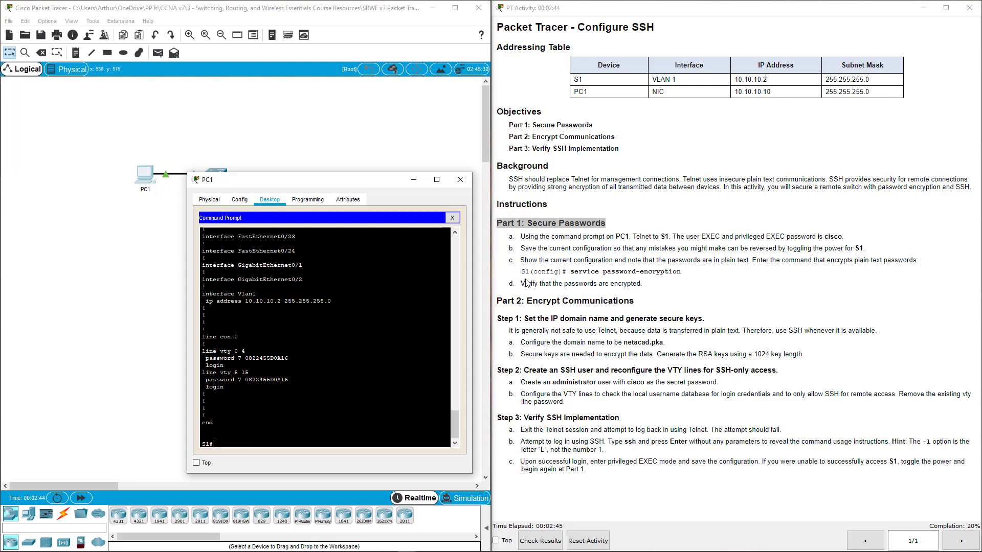
# Step: Enter global configuration mode on S1 after a domain-name attempt at the wrong prompt
pyautogui.moveTo(526, 282); pyautogui.dragTo(643, 284)
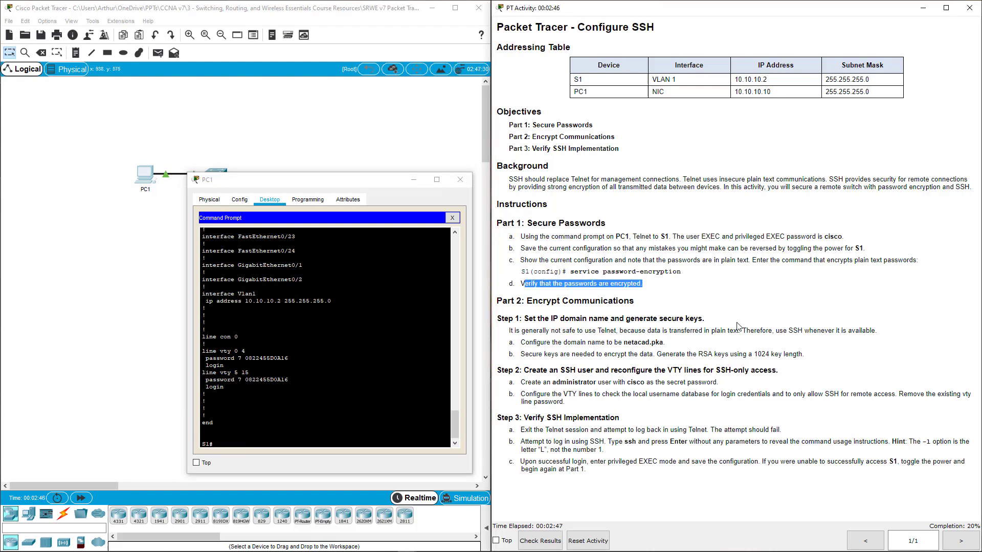
pyautogui.click(546, 321)
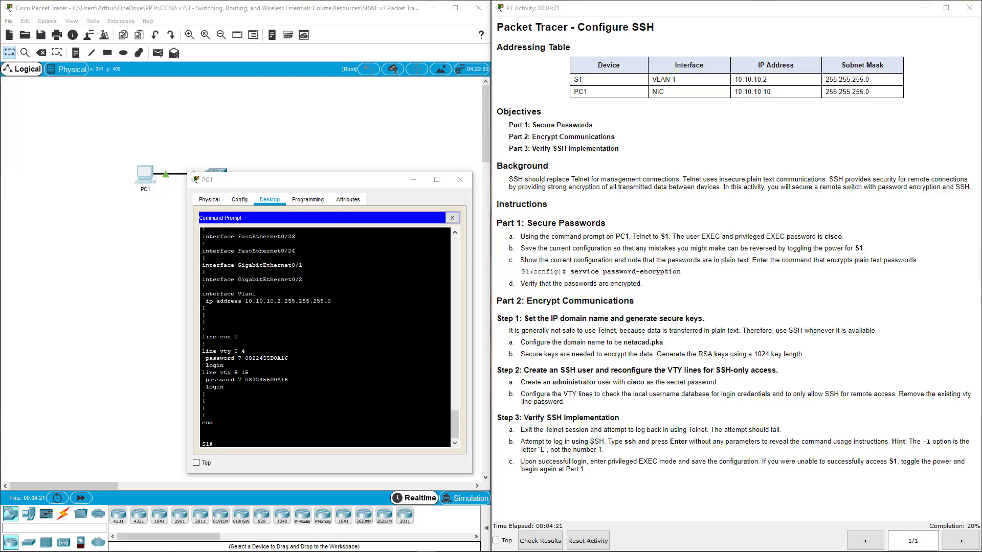
pyautogui.click(205, 394)
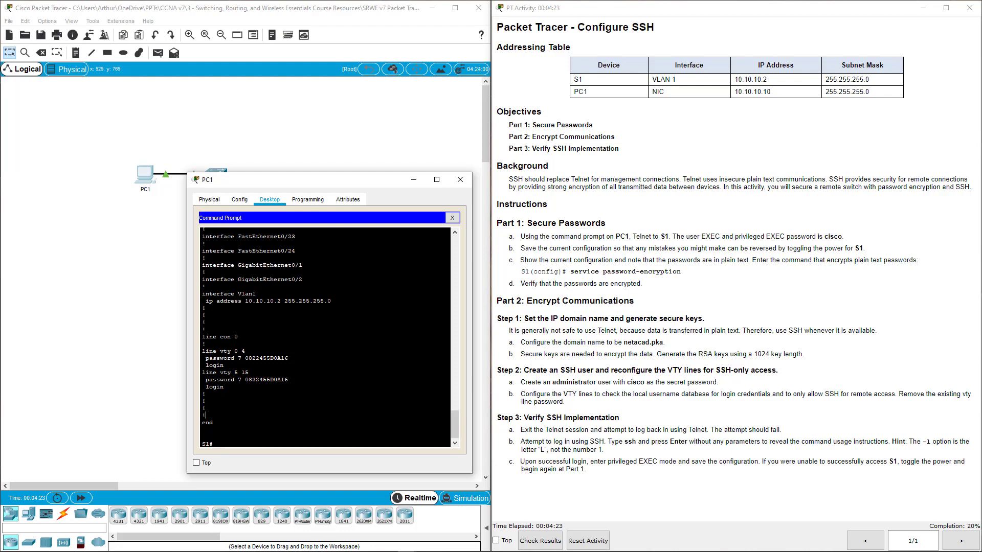
pyautogui.write('ip domain')
pyautogui.press('Tab')
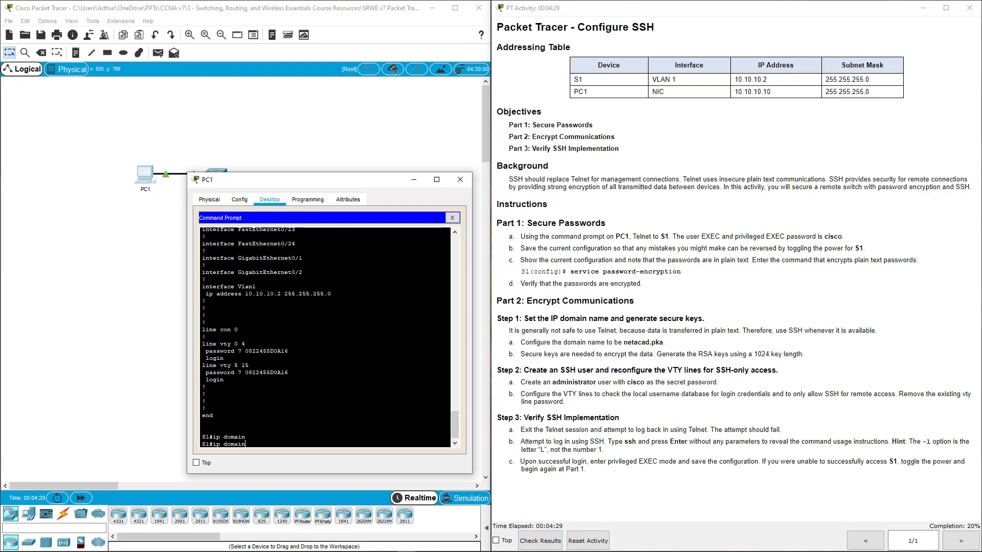
pyautogui.write('ain-nam')
pyautogui.write('netacad.pka')
pyautogui.press('BackSpace')
pyautogui.press('BackSpace')
pyautogui.press('BackSpace')
pyautogui.press('BackSpace')
pyautogui.press('BackSpace')
pyautogui.press('BackSpace')
pyautogui.press('BackSpace')
pyautogui.press('BackSpace')
pyautogui.press('BackSpace')
pyautogui.press('BackSpace')
pyautogui.press('BackSpace')
pyautogui.press('BackSpace')
pyautogui.press('BackSpace')
pyautogui.press('BackSpace')
pyautogui.press('BackSpace')
pyautogui.press('BackSpace')
pyautogui.press('BackSpace')
pyautogui.press('BackSpace')
pyautogui.press('BackSpace')
pyautogui.press('BackSpace')
pyautogui.write('conf it')
pyautogui.press('Return')
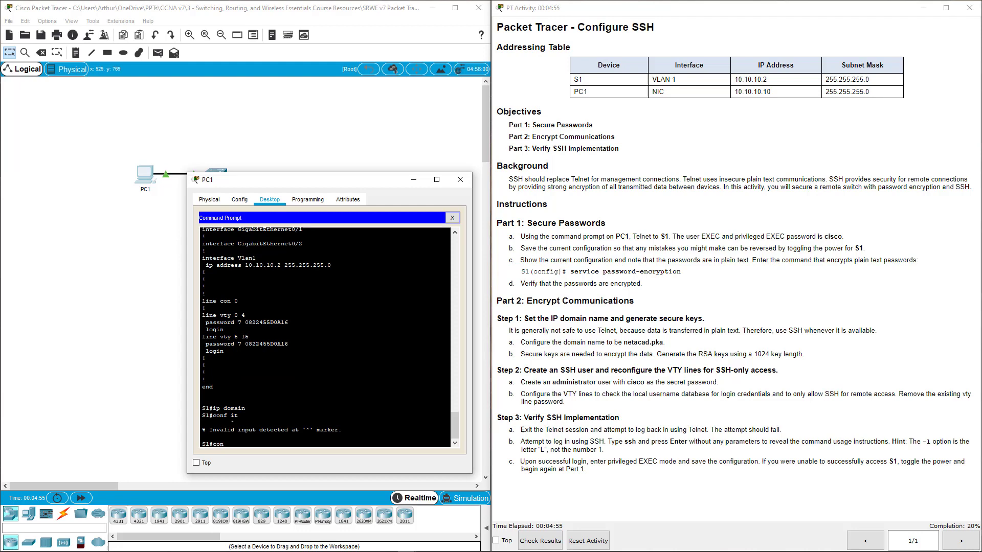
pyautogui.write('f t')
pyautogui.press('Return')
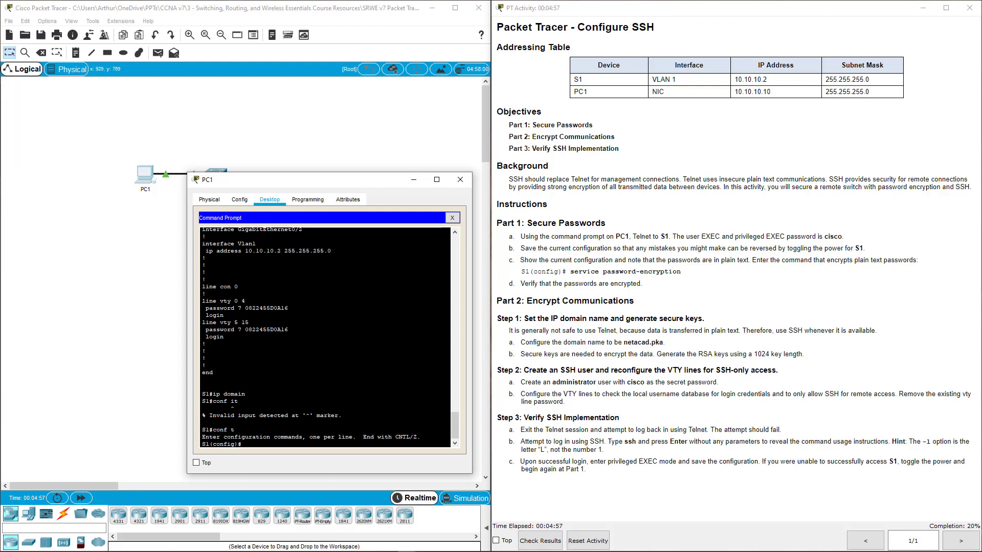
# Step: Set S1's IP domain name to netacad.pka and mark instruction steps 1a and 1b
pyautogui.write('ip doma')
pyautogui.press('Tab')
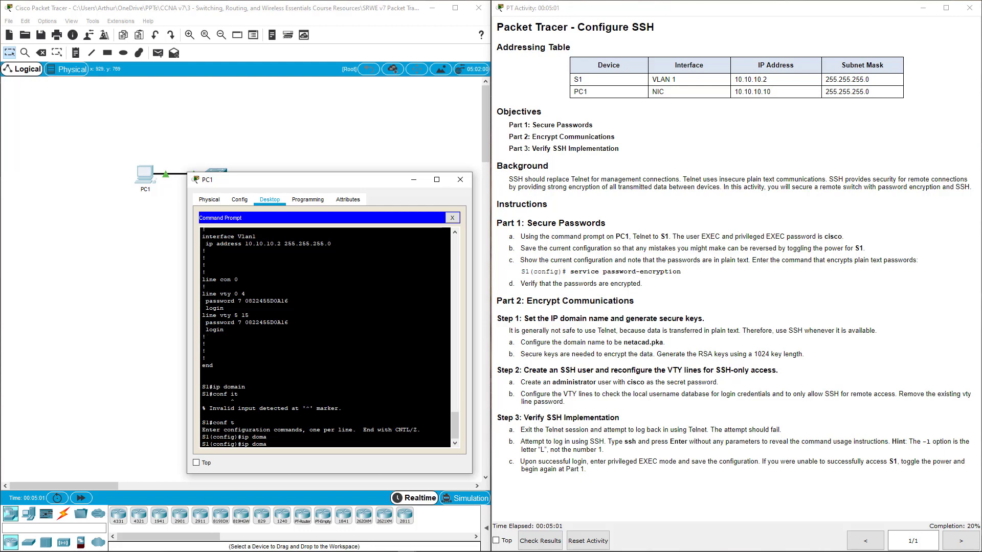
pyautogui.write('in-name netacad.pka')
pyautogui.press('Return')
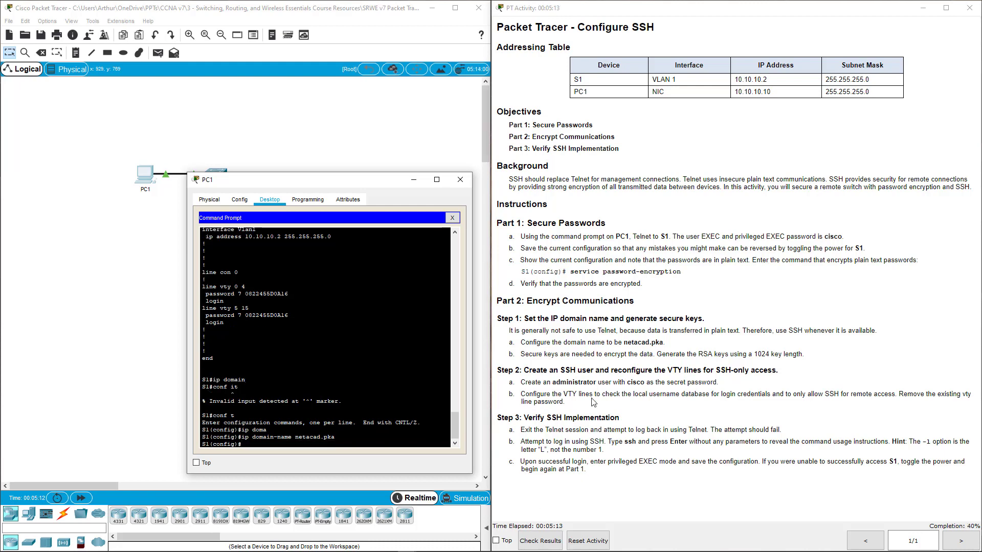
pyautogui.moveTo(519, 342); pyautogui.dragTo(680, 348)
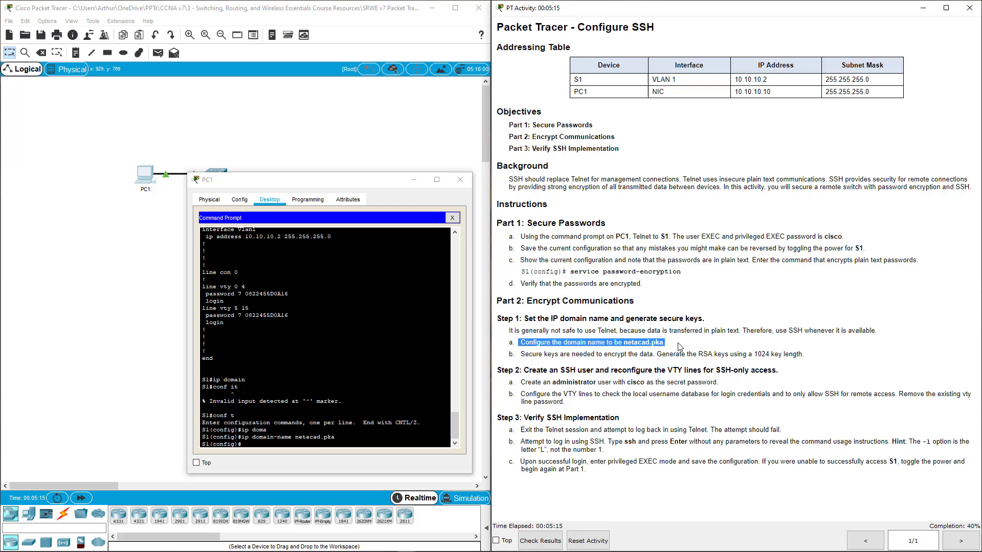
pyautogui.click(573, 360)
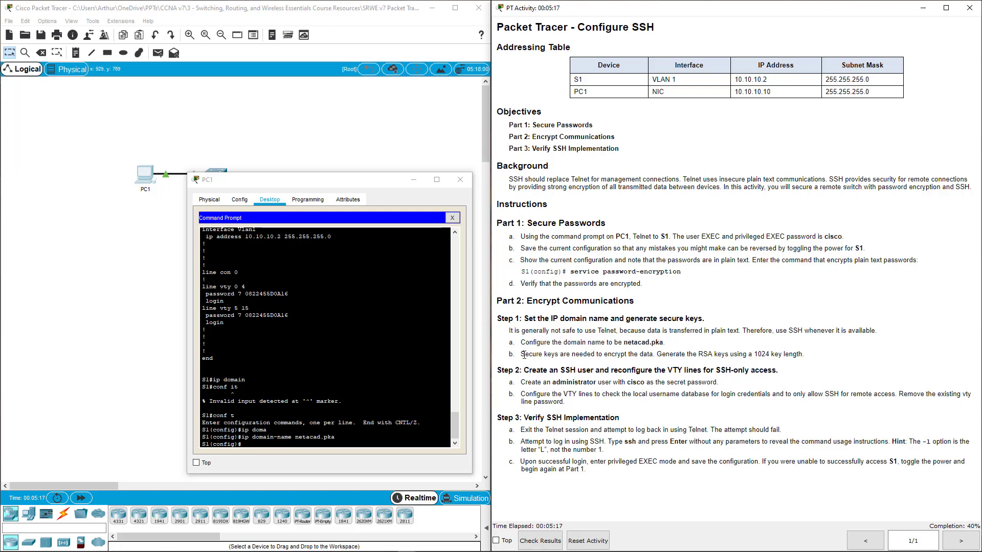
pyautogui.moveTo(524, 355); pyautogui.dragTo(620, 355)
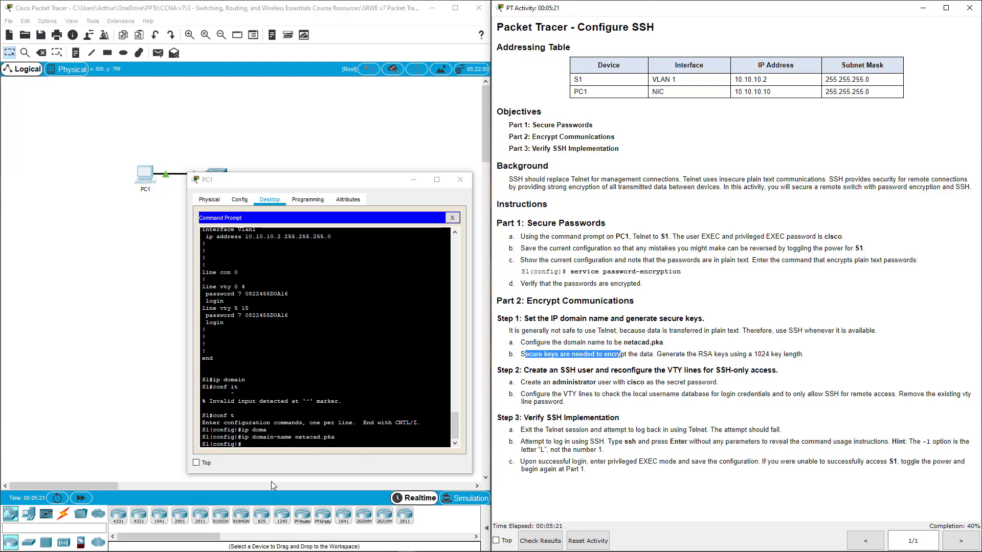
# Step: Generate S1's RSA key pair with crypto key generate rsa, using a 1024-bit modulus
pyautogui.click(267, 446)
pyautogui.press('Return')
pyautogui.press('Return')
pyautogui.press('Return')
pyautogui.press('Return')
pyautogui.press('Return')
pyautogui.press('Return')
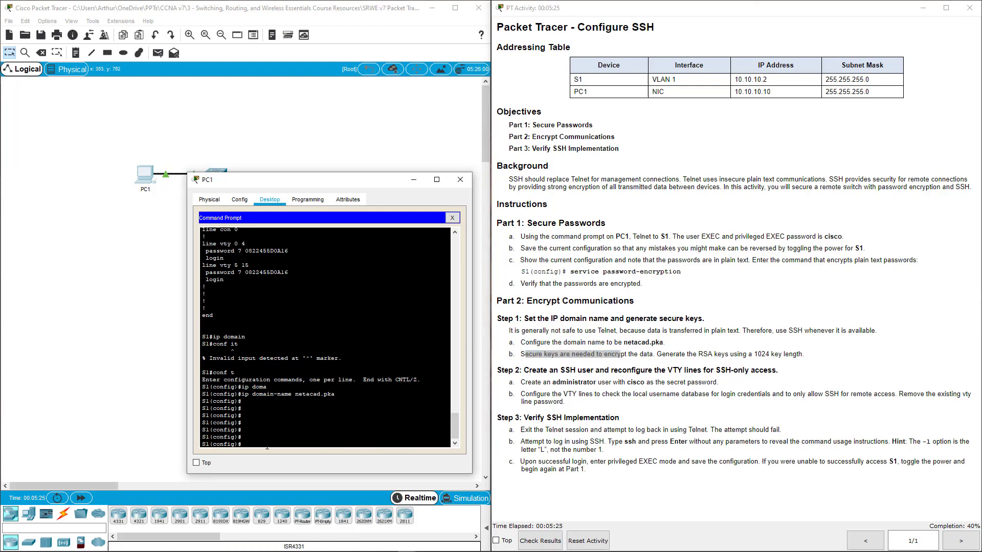
pyautogui.write('crypto key ?')
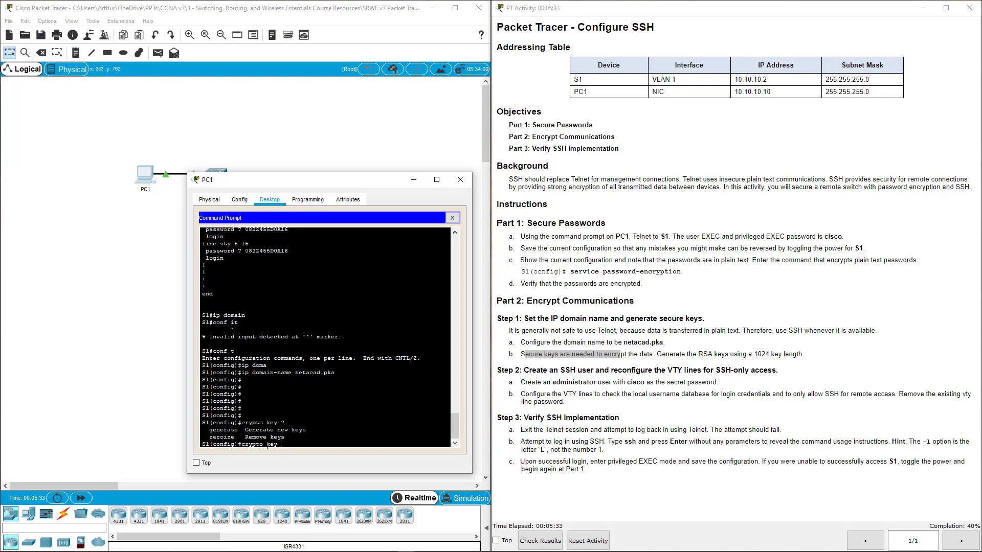
pyautogui.write('gemera')
pyautogui.press('Tab')
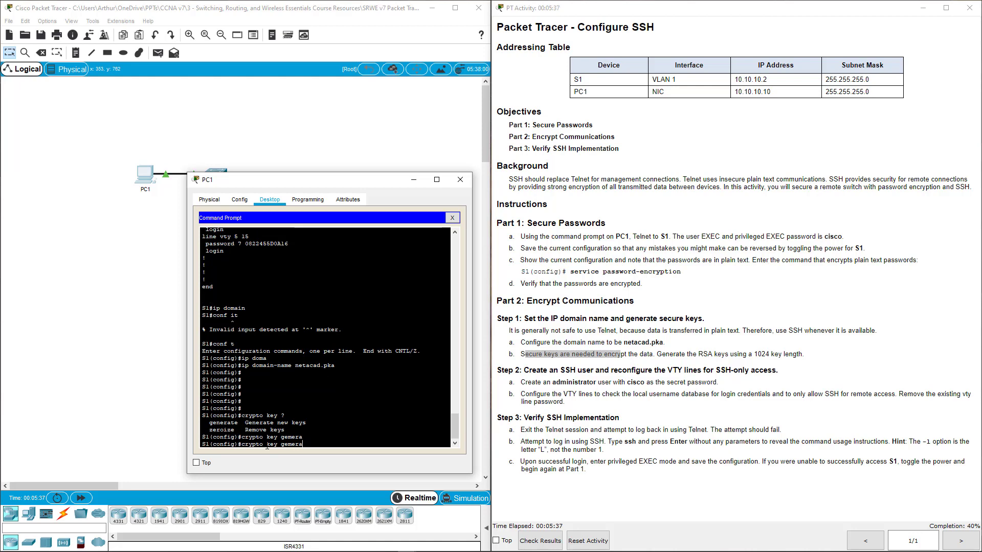
pyautogui.press('BackSpace')
pyautogui.press('BackSpace')
pyautogui.press('BackSpace')
pyautogui.write('n')
pyautogui.press('Tab')
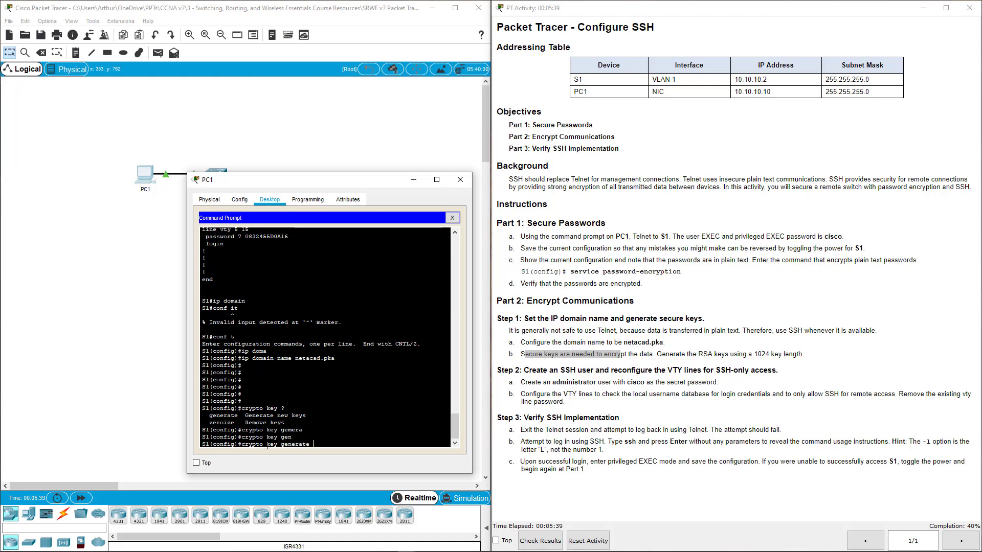
pyautogui.write('?')
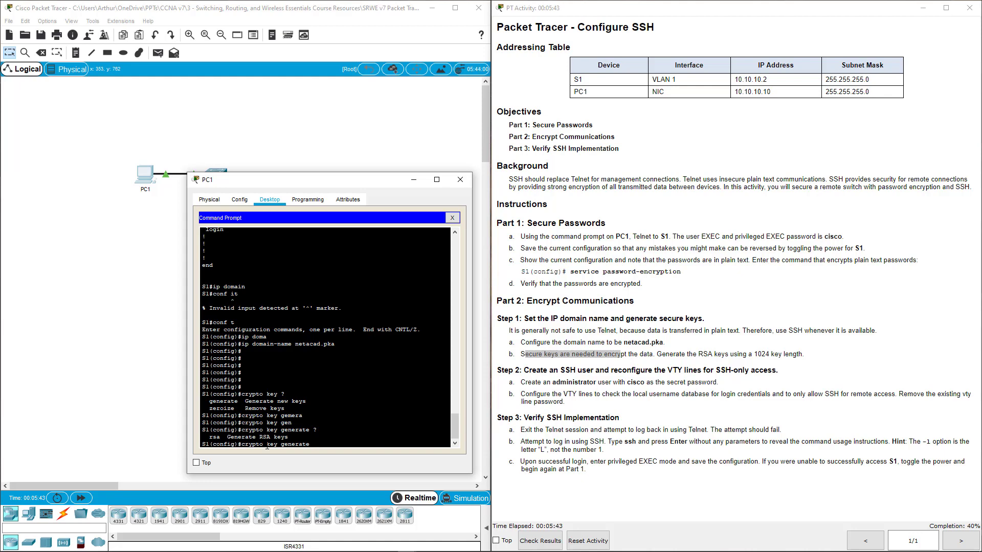
pyautogui.write('rsa ?')
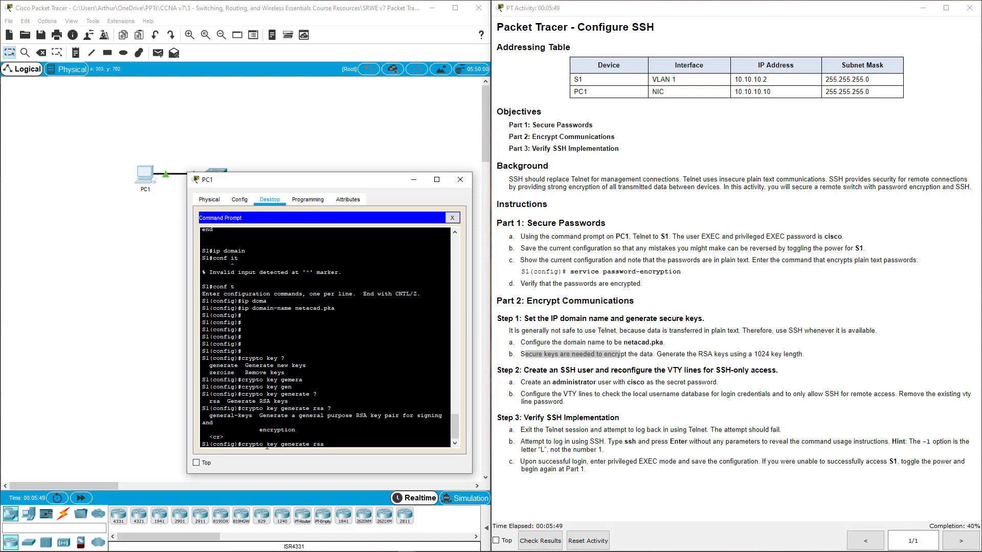
pyautogui.press('Return')
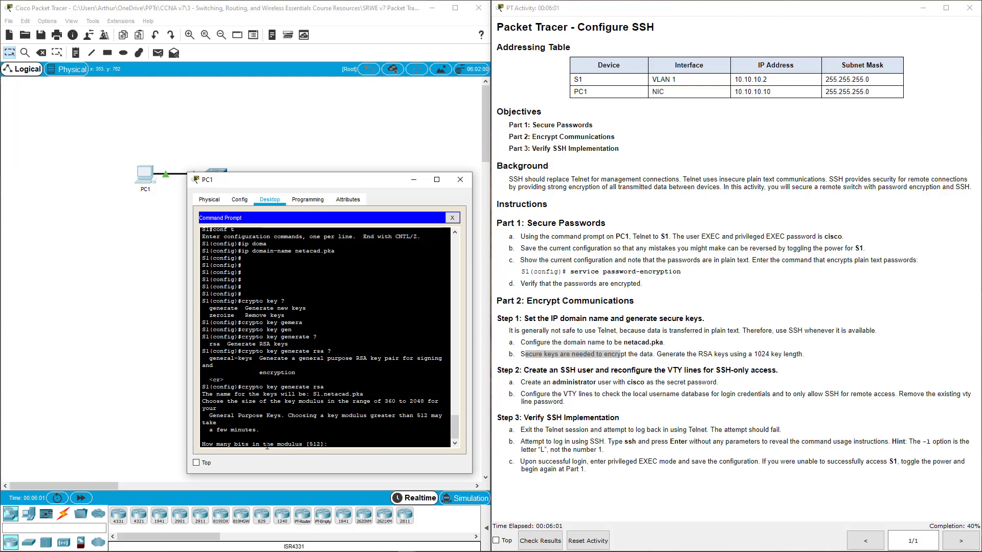
pyautogui.write('1024')
pyautogui.press('Return')
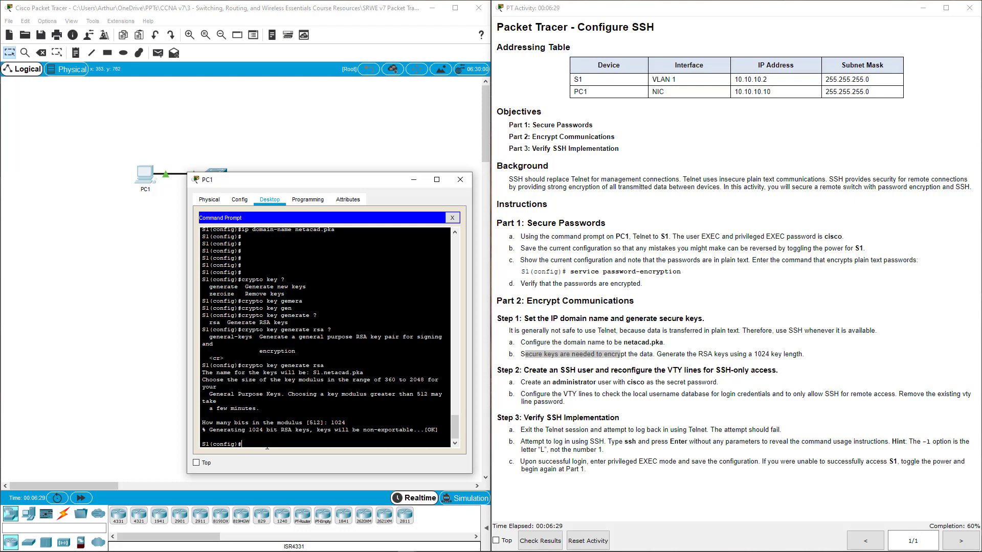
# Step: Create the local user 'administrator' with a secret password on S1
pyautogui.write('ername administrato')
pyautogui.press('BackSpace')
pyautogui.press('BackSpace')
pyautogui.press('BackSpace')
pyautogui.press('BackSpace')
pyautogui.press('BackSpace')
pyautogui.write('istrator passwo')
pyautogui.press('BackSpace')
pyautogui.press('BackSpace')
pyautogui.press('BackSpace')
pyautogui.press('BackSpace')
pyautogui.write('secret cisco')
pyautogui.press('Return')
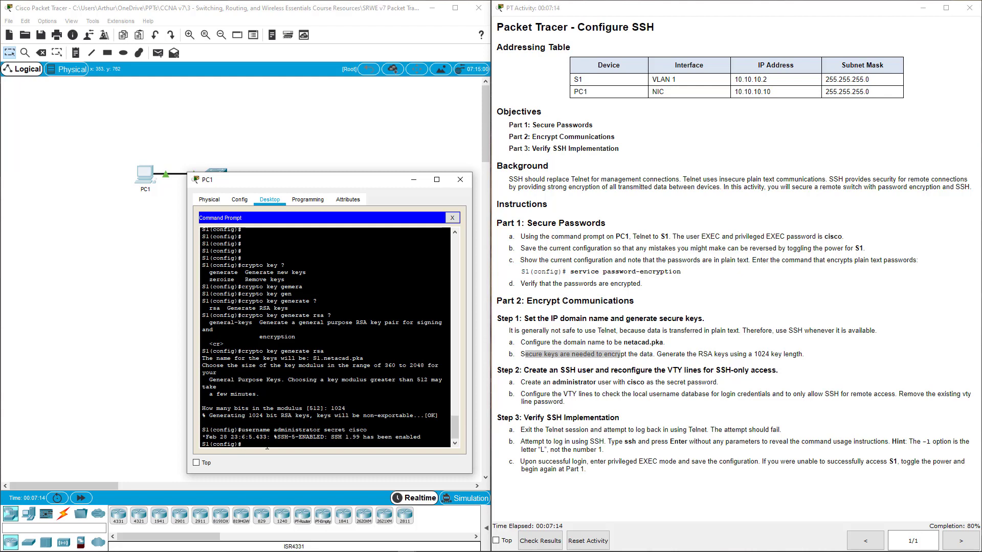
# Step: Enter line configuration for VTY lines 0–15, correcting the mistyped command
pyautogui.write('l')
pyautogui.press('Return')
pyautogui.press('Return')
pyautogui.press('Return')
pyautogui.press('Return')
pyautogui.press('Return')
pyautogui.press('Return')
pyautogui.press('Return')
pyautogui.press('Return')
pyautogui.press('Return')
pyautogui.press('Return')
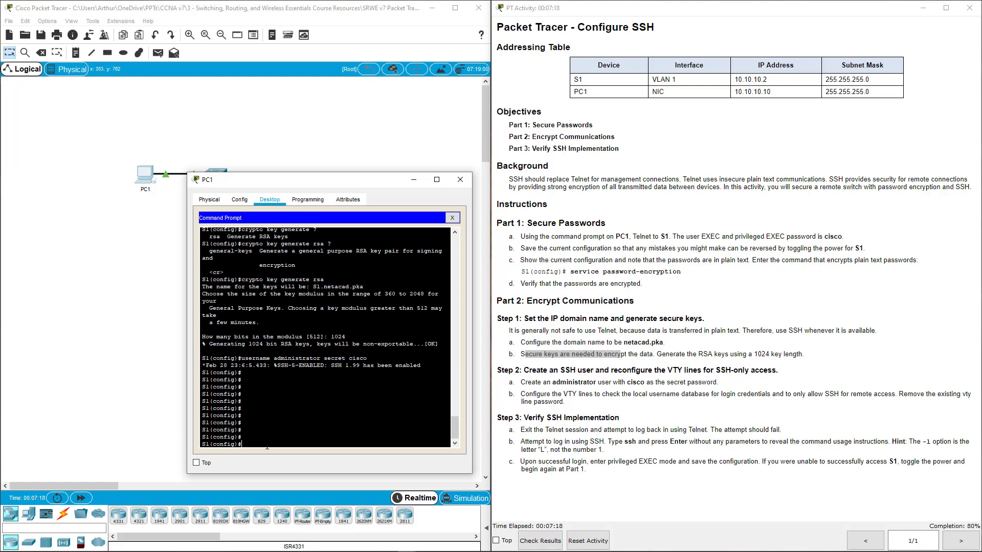
pyautogui.write('ling vty 0 15')
pyautogui.press('Return')
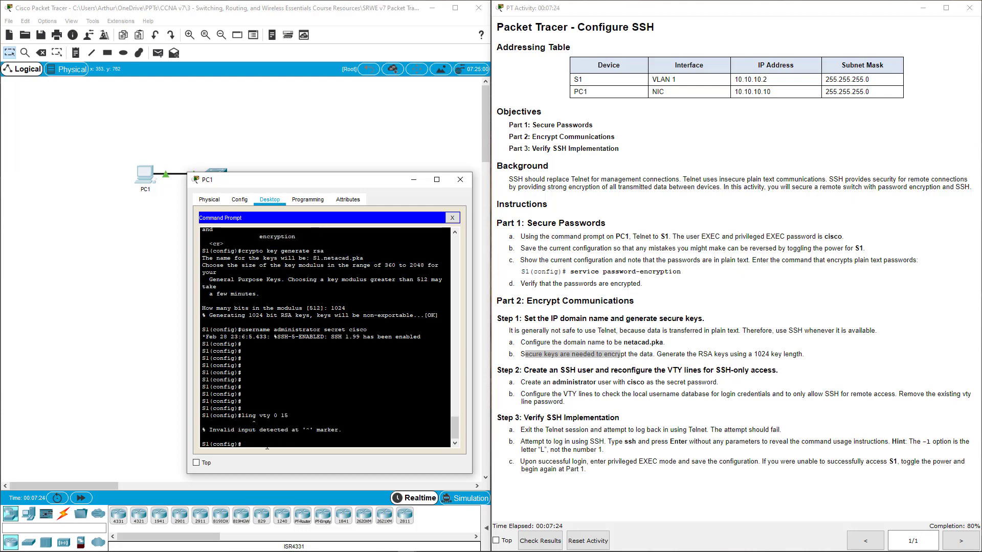
pyautogui.press('Up')
pyautogui.press('Left')
pyautogui.press('Left')
pyautogui.press('Left')
pyautogui.press('Left')
pyautogui.press('Left')
pyautogui.press('Left')
pyautogui.press('Left')
pyautogui.press('Left')
pyautogui.press('Left')
pyautogui.press('BackSpace')
pyautogui.write('e')
pyautogui.press('Return')
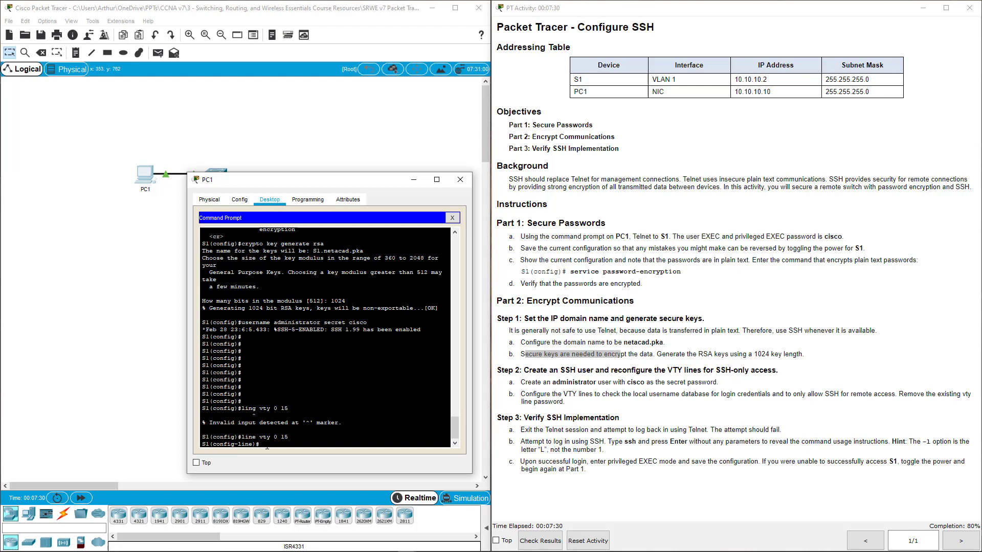
# Step: Set the VTY lines to login local and transport input ssh, and remove their password
pyautogui.write('login local')
pyautogui.press('Return')
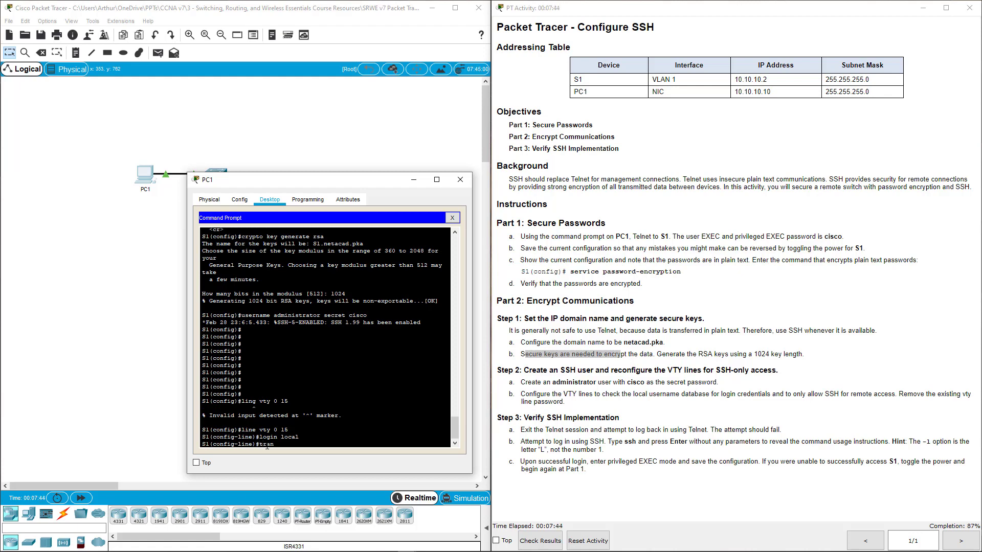
pyautogui.write('tran')
pyautogui.press('Tab')
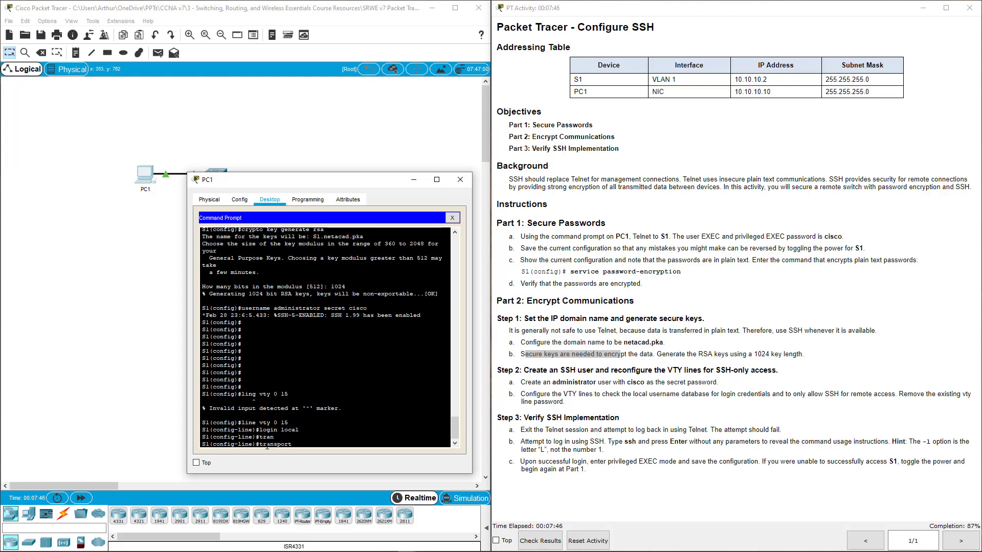
pyautogui.write('input ssh')
pyautogui.press('Return')
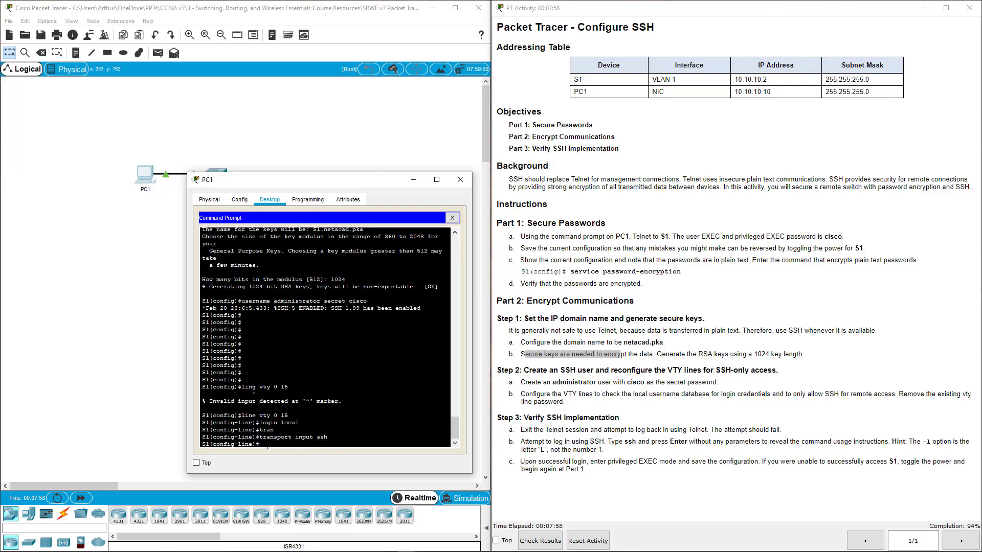
pyautogui.write('no password cisco')
pyautogui.press('Return')
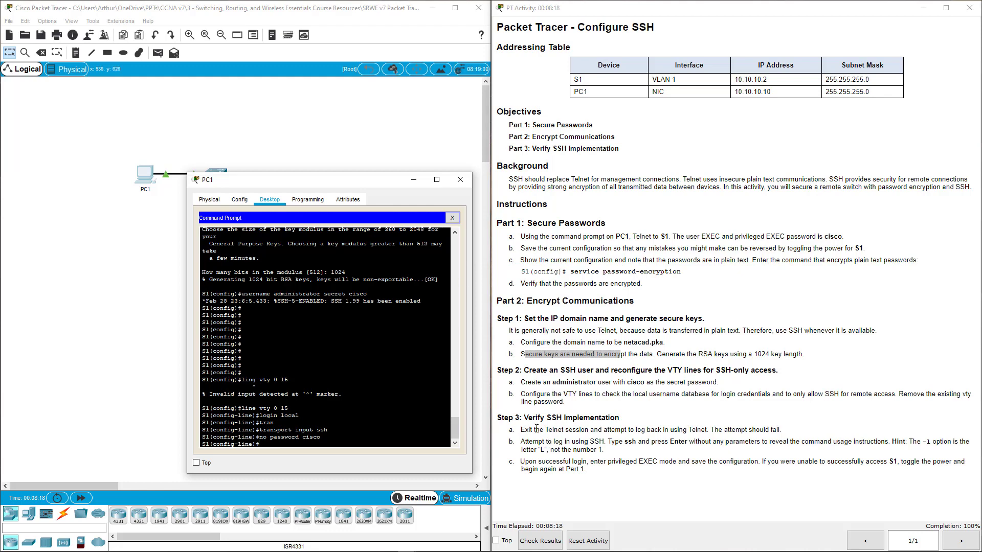
# Step: Exit the Telnet session to S1, then confirm a new Telnet to 10.10.10.2 is refused
pyautogui.moveTo(521, 430); pyautogui.dragTo(783, 430)
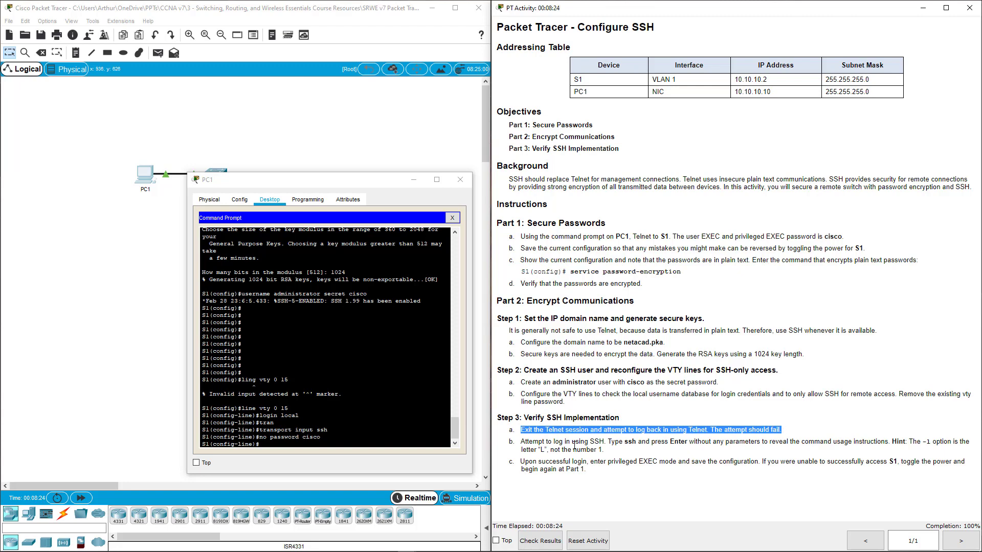
pyautogui.click(346, 447)
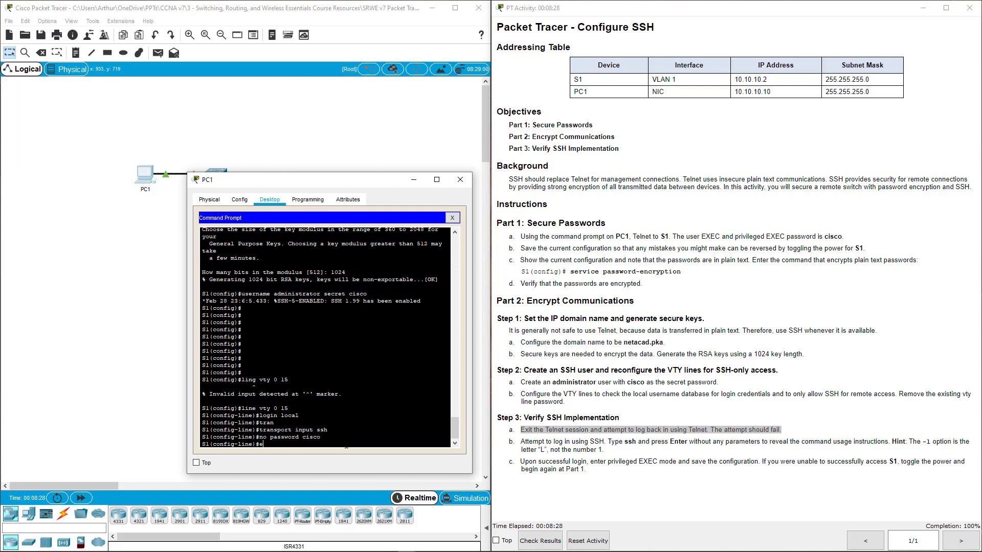
pyautogui.write('exit')
pyautogui.press('Return')
pyautogui.write('exit')
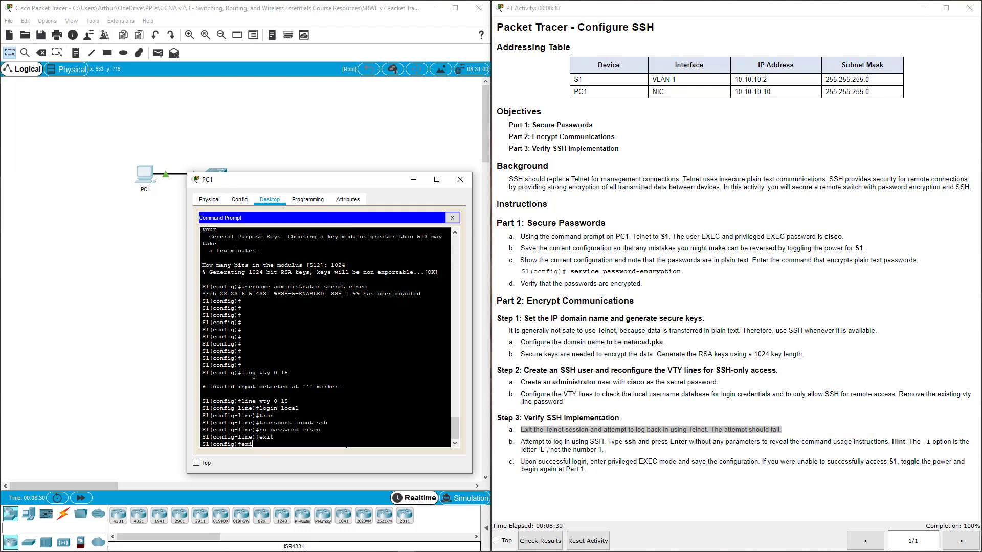
pyautogui.press('Return')
pyautogui.write('exit')
pyautogui.press('Return')
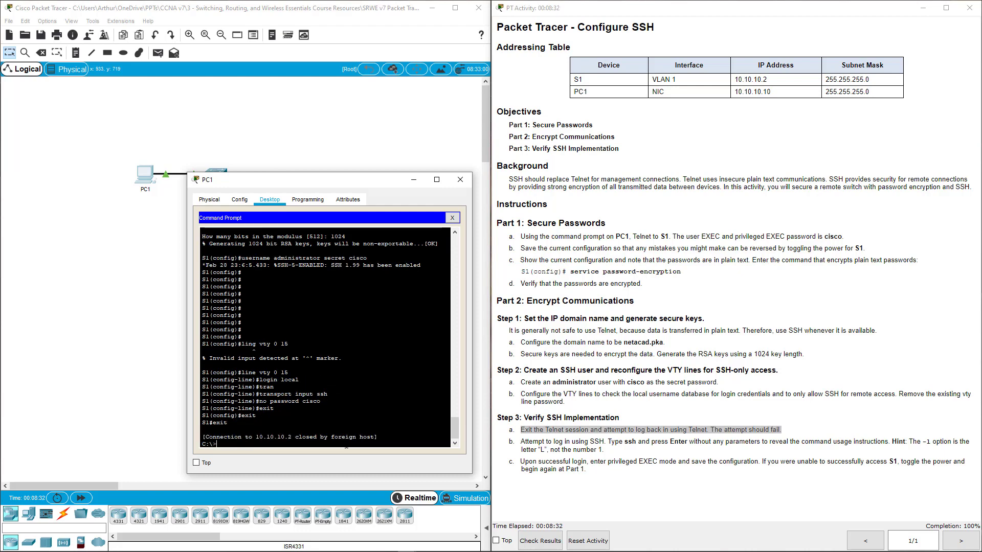
pyautogui.press('Up')
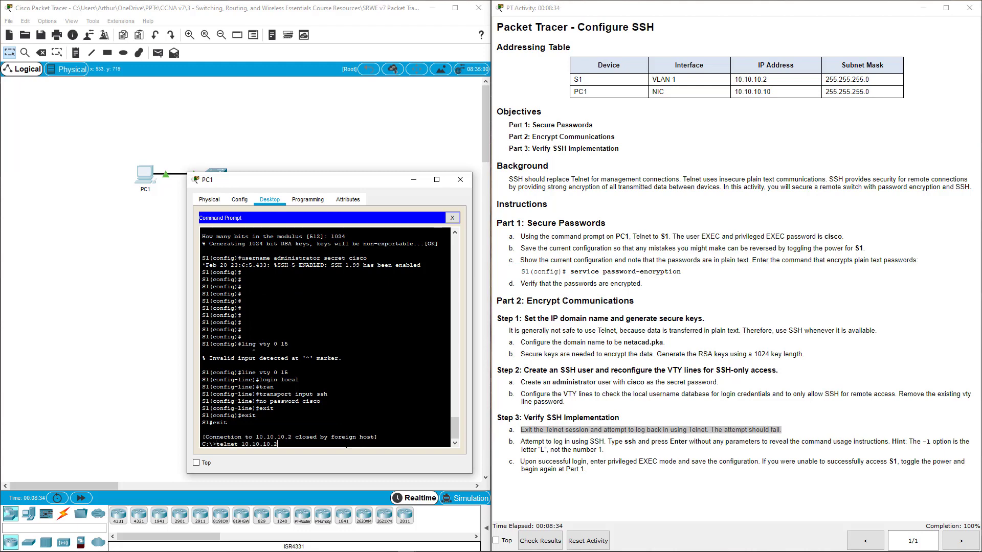
pyautogui.press('Return')
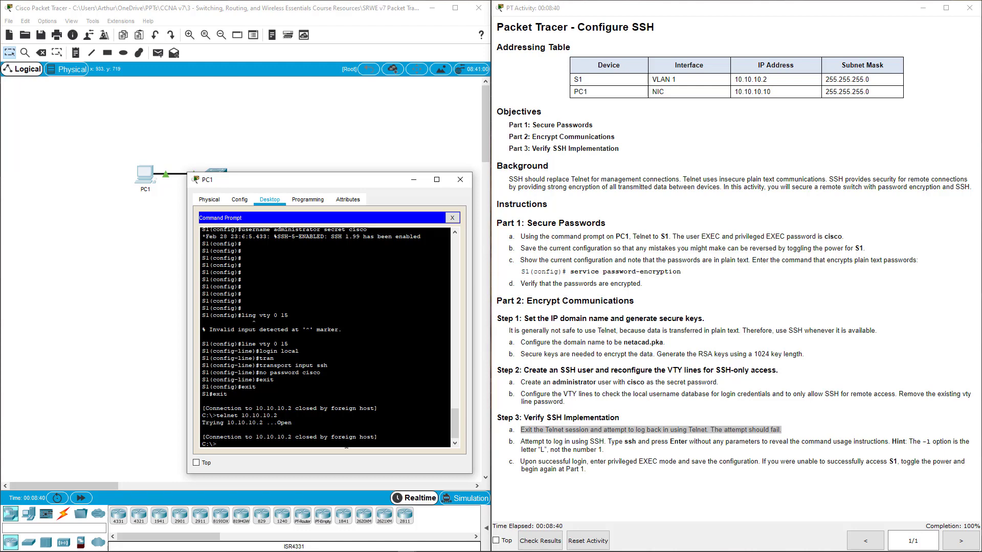
# Step: SSH into S1 at 10.10.10.2 as administrator using ssh -l and log in
pyautogui.write('ssh 10.10.10.2')
pyautogui.press('Return')
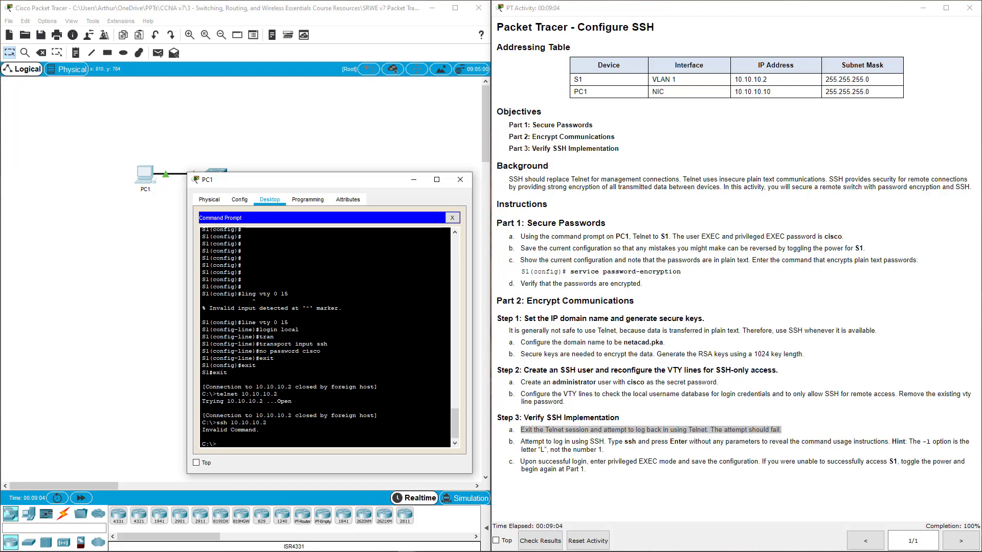
pyautogui.press('Up')
pyautogui.press('BackSpace')
pyautogui.press('BackSpace')
pyautogui.press('BackSpace')
pyautogui.press('BackSpace')
pyautogui.press('BackSpace')
pyautogui.press('BackSpace')
pyautogui.press('BackSpace')
pyautogui.press('BackSpace')
pyautogui.press('BackSpace')
pyautogui.press('BackSpace')
pyautogui.write('l administrator 10.10.10.')
pyautogui.press('Return')
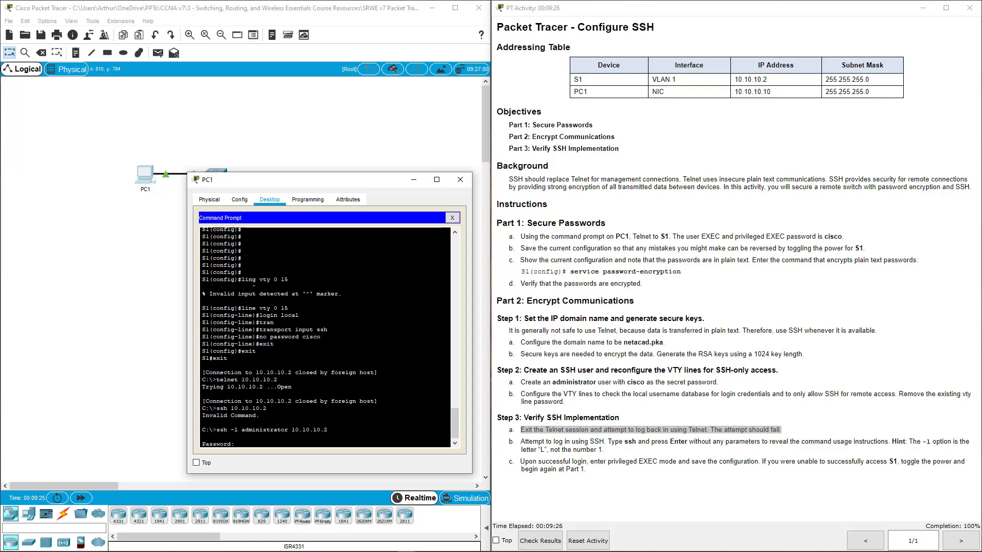
pyautogui.press('Return')
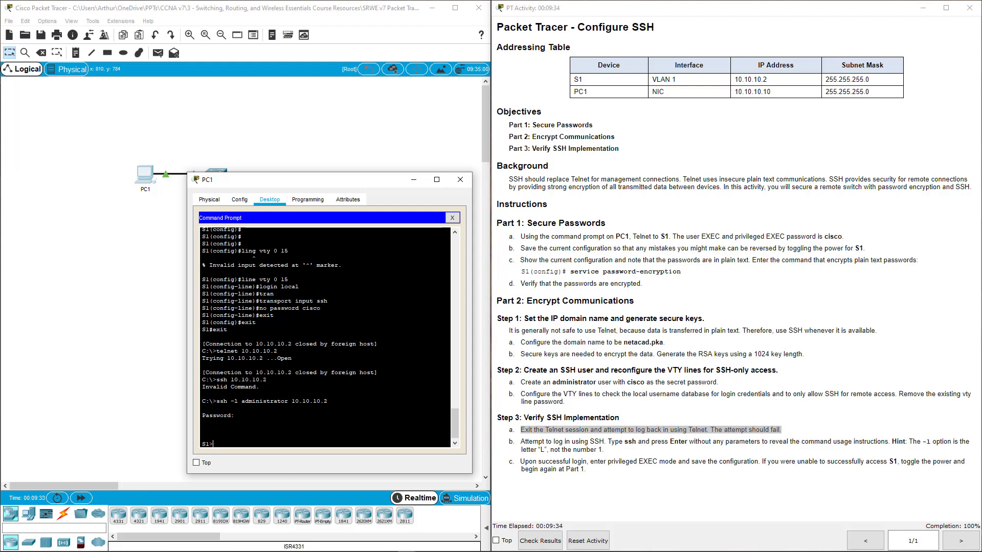
# Step: Enter privileged EXEC mode and save S1's running configuration to startup-config
pyautogui.press('Return')
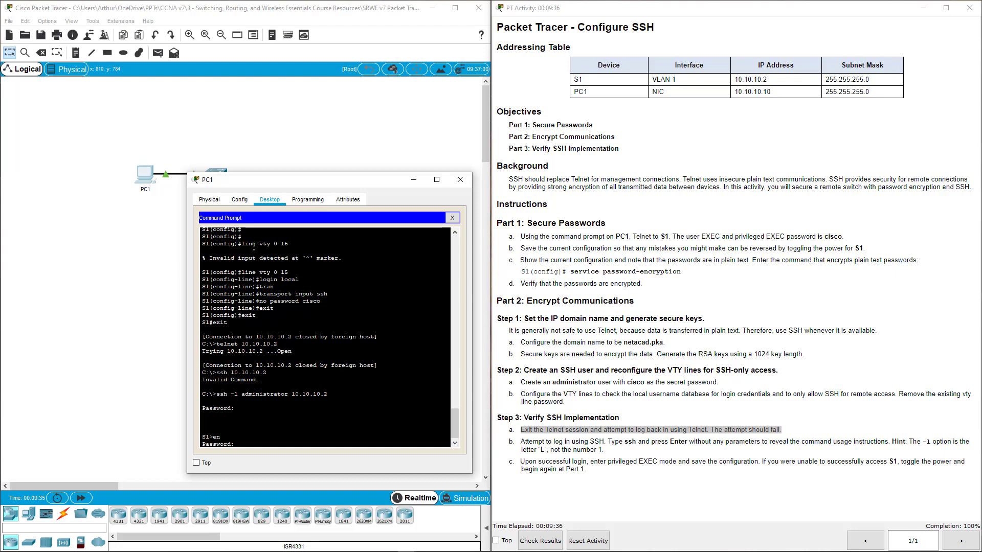
pyautogui.write('cisco')
pyautogui.press('Return')
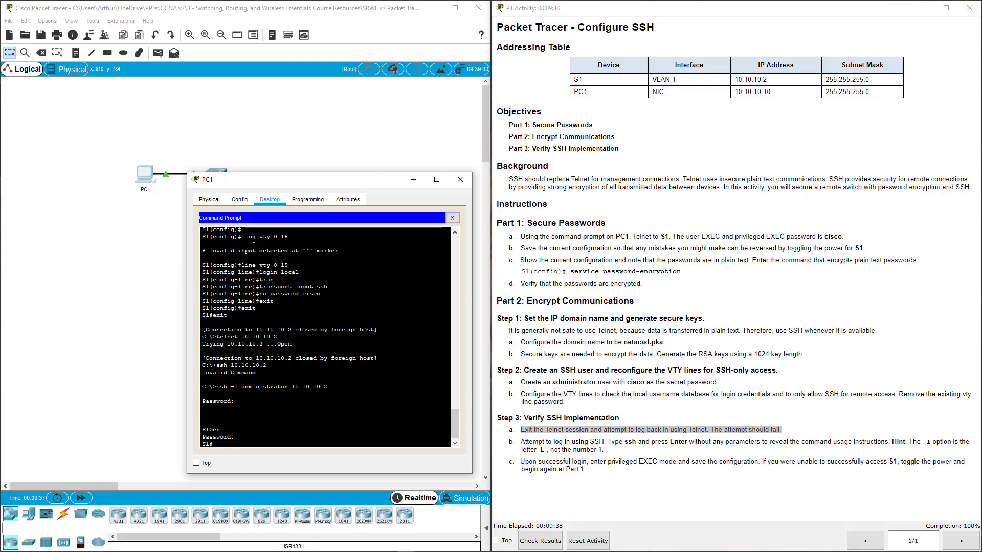
pyautogui.write('copy run start')
pyautogui.press('Return')
pyautogui.press('Return')
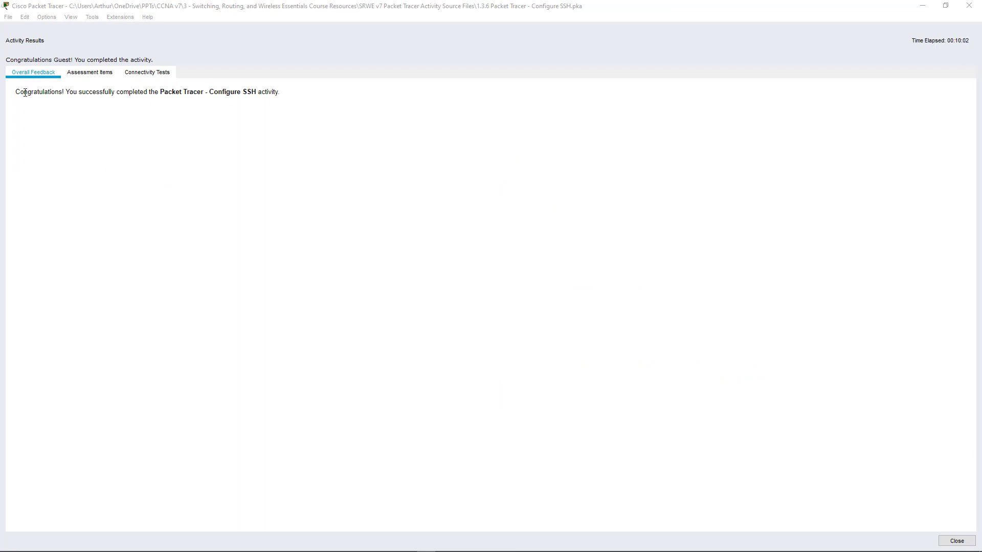
# Step: Highlight the congratulations message in the Activity Results window
pyautogui.moveTo(25, 92); pyautogui.dragTo(278, 99)
pyautogui.click(260, 120)
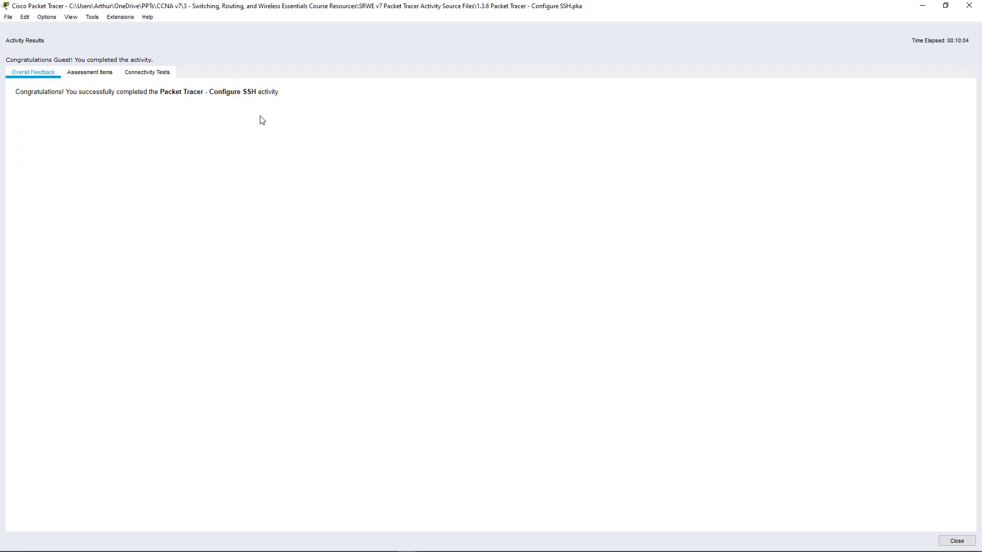